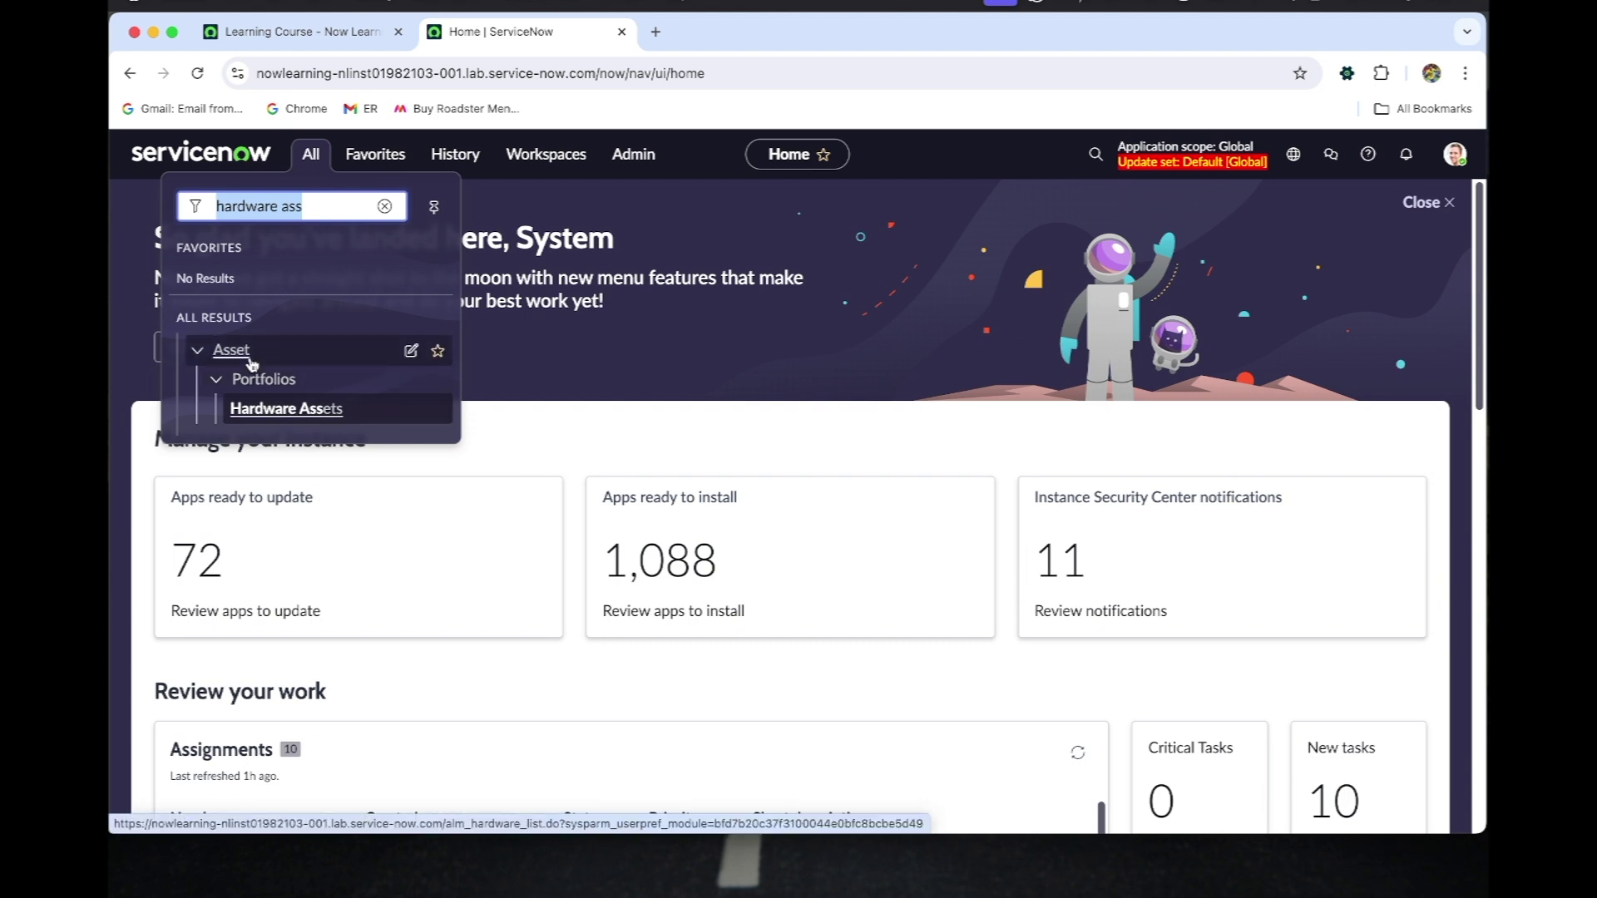
Open the Hardware Assets list in a new tab, and from it asset P1000479 in another new tab.
left_click(287, 409, "super")
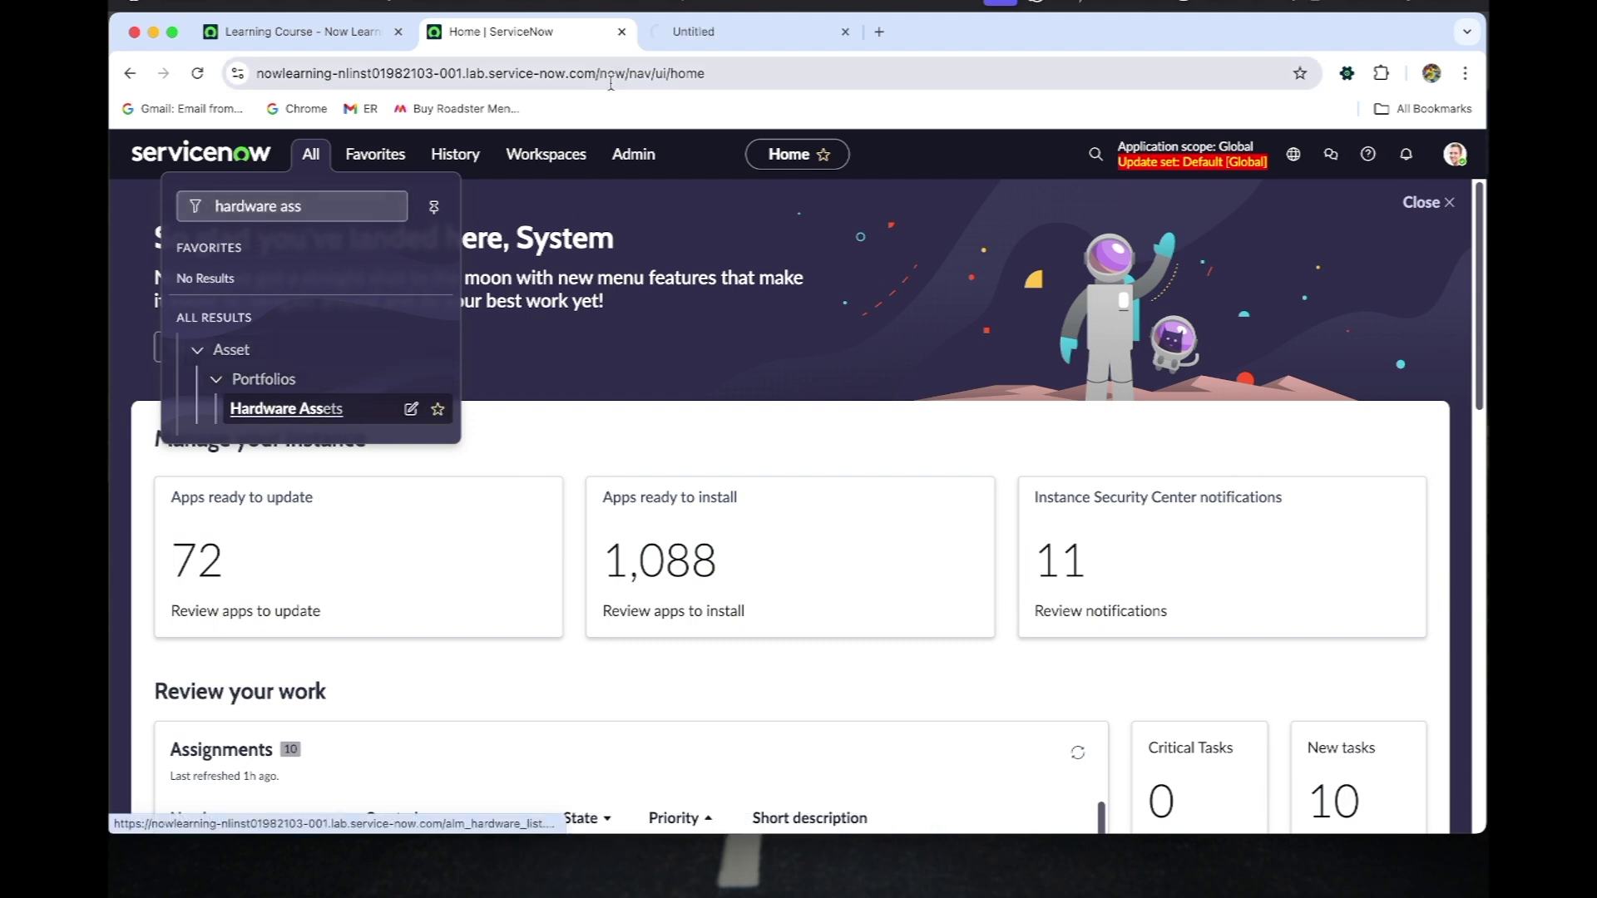
left_click(716, 41)
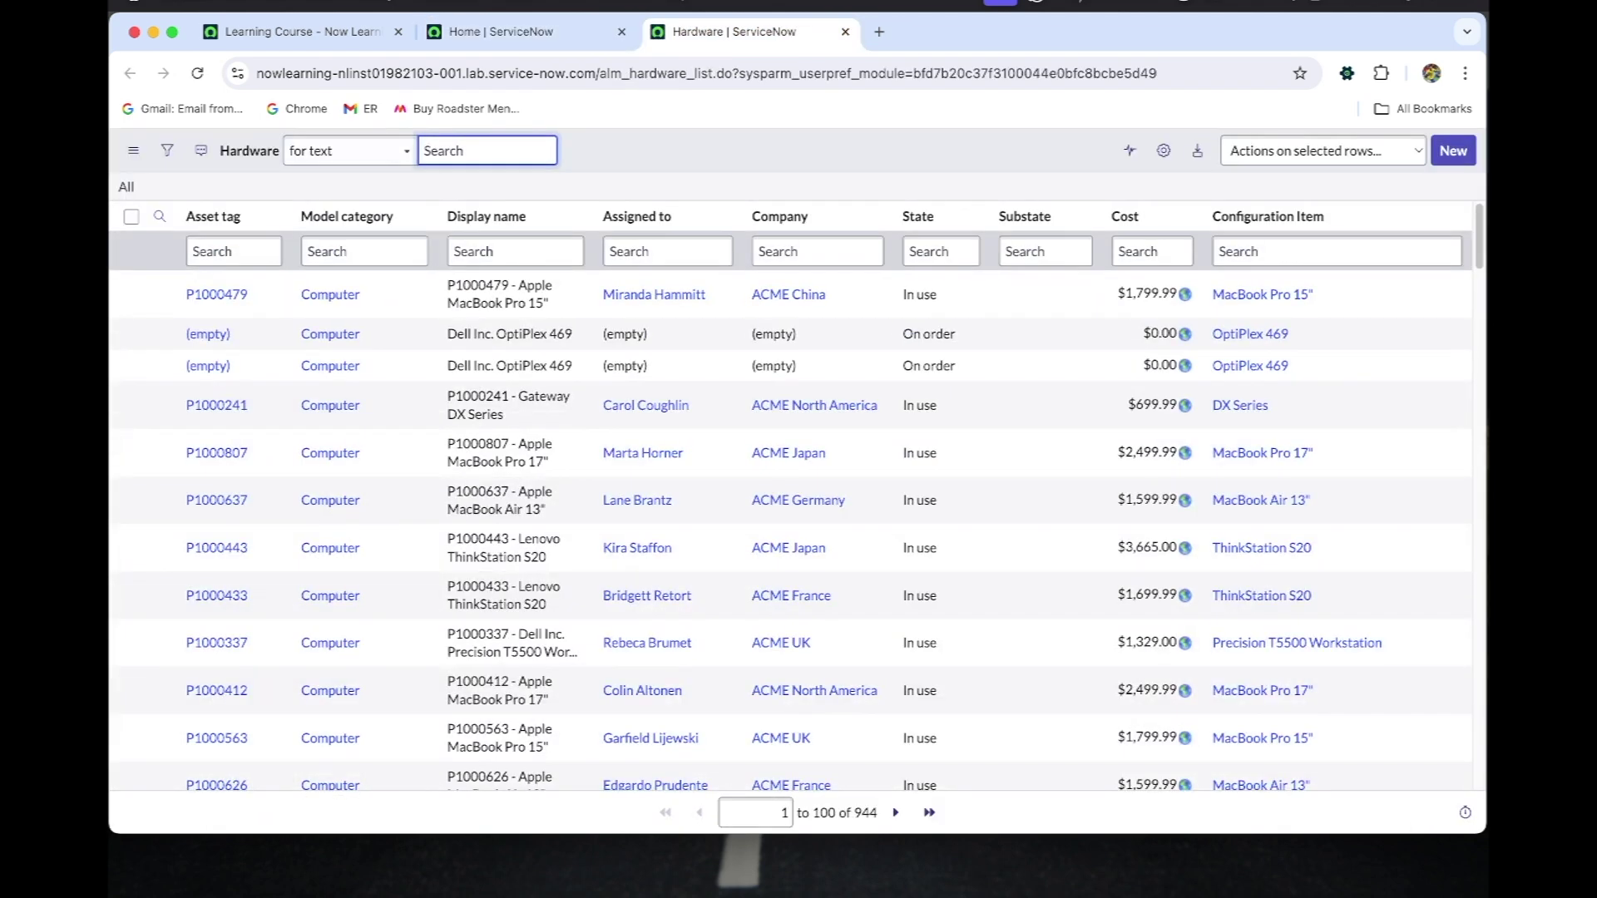
left_click(216, 298, "super")
left_click(969, 31)
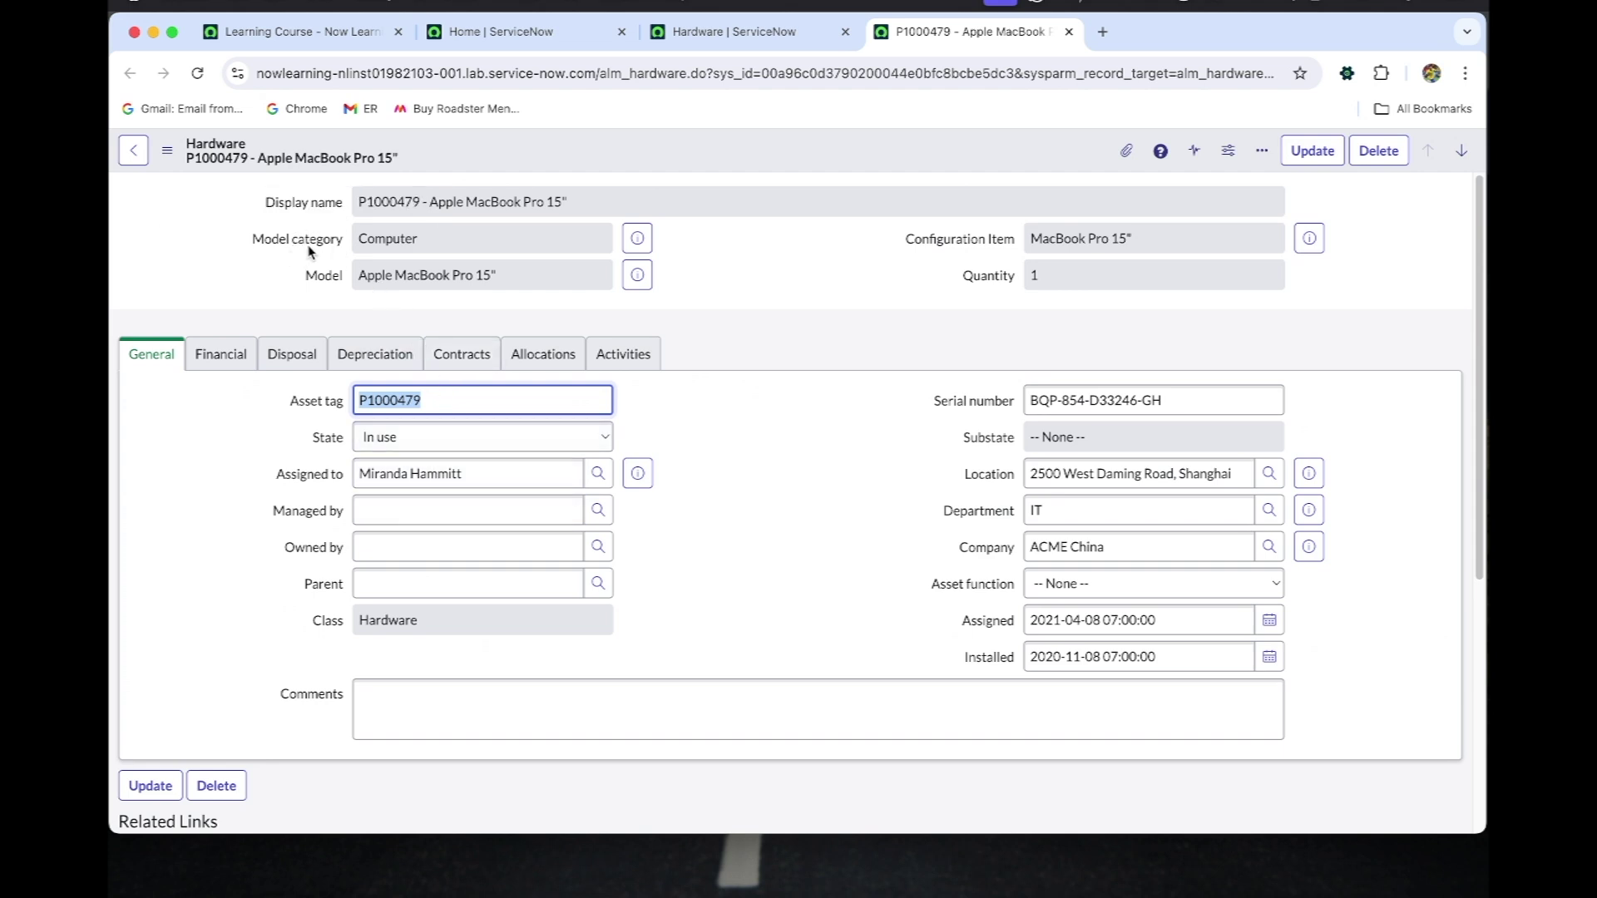
Open the configuration item record linked to asset P1000479 in a new tab.
mouse_move(305, 249)
left_click(1309, 239)
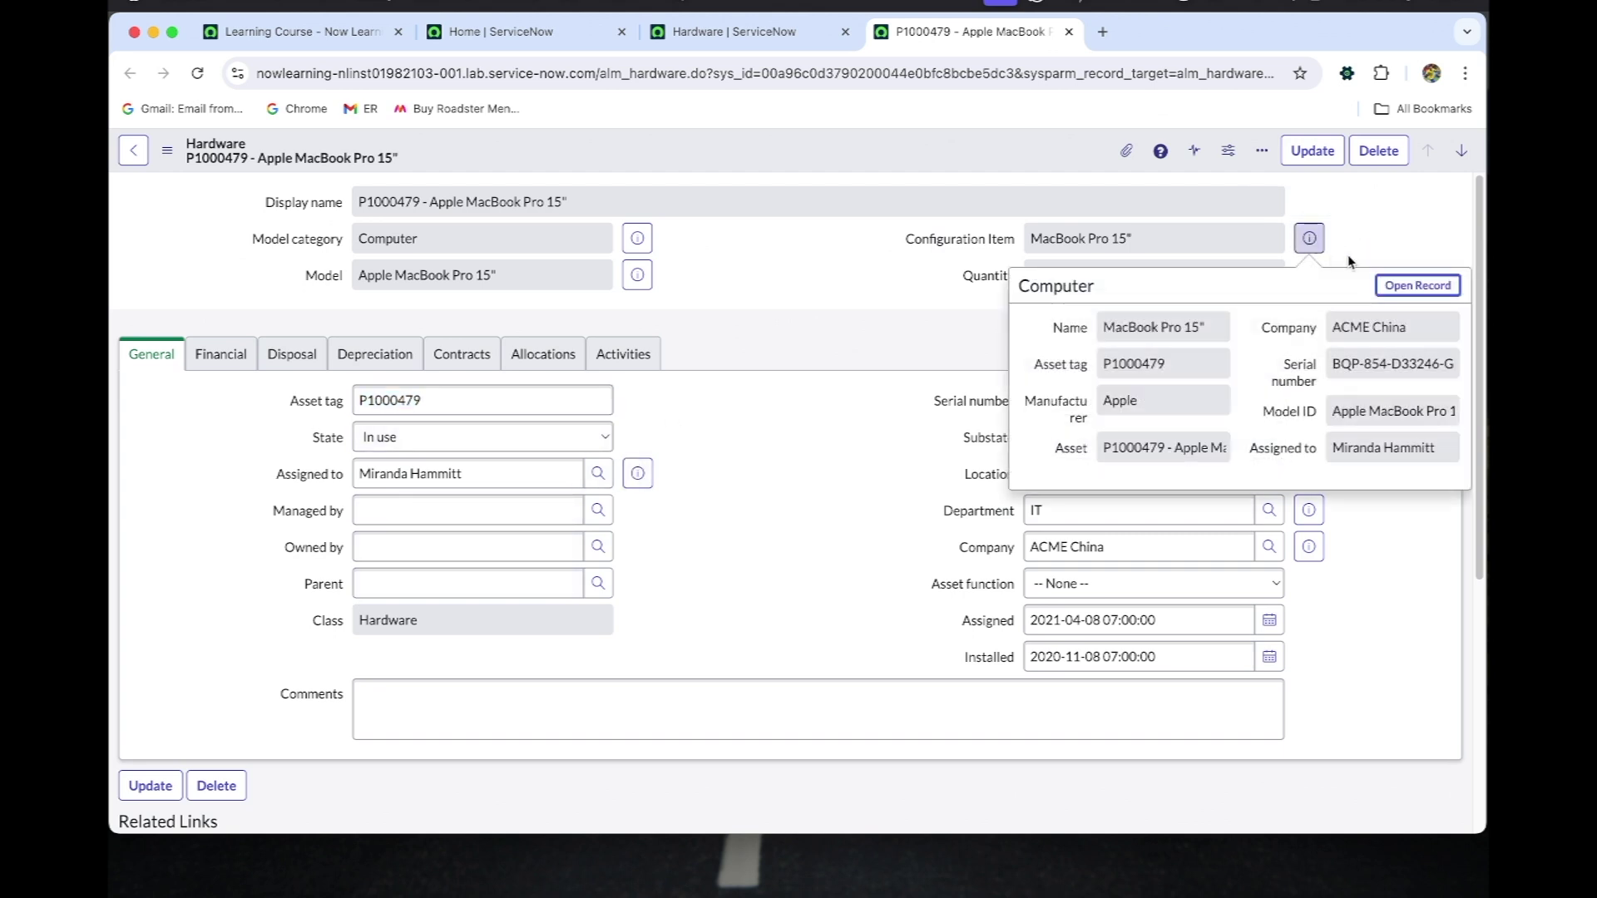
left_click(1418, 285, "super")
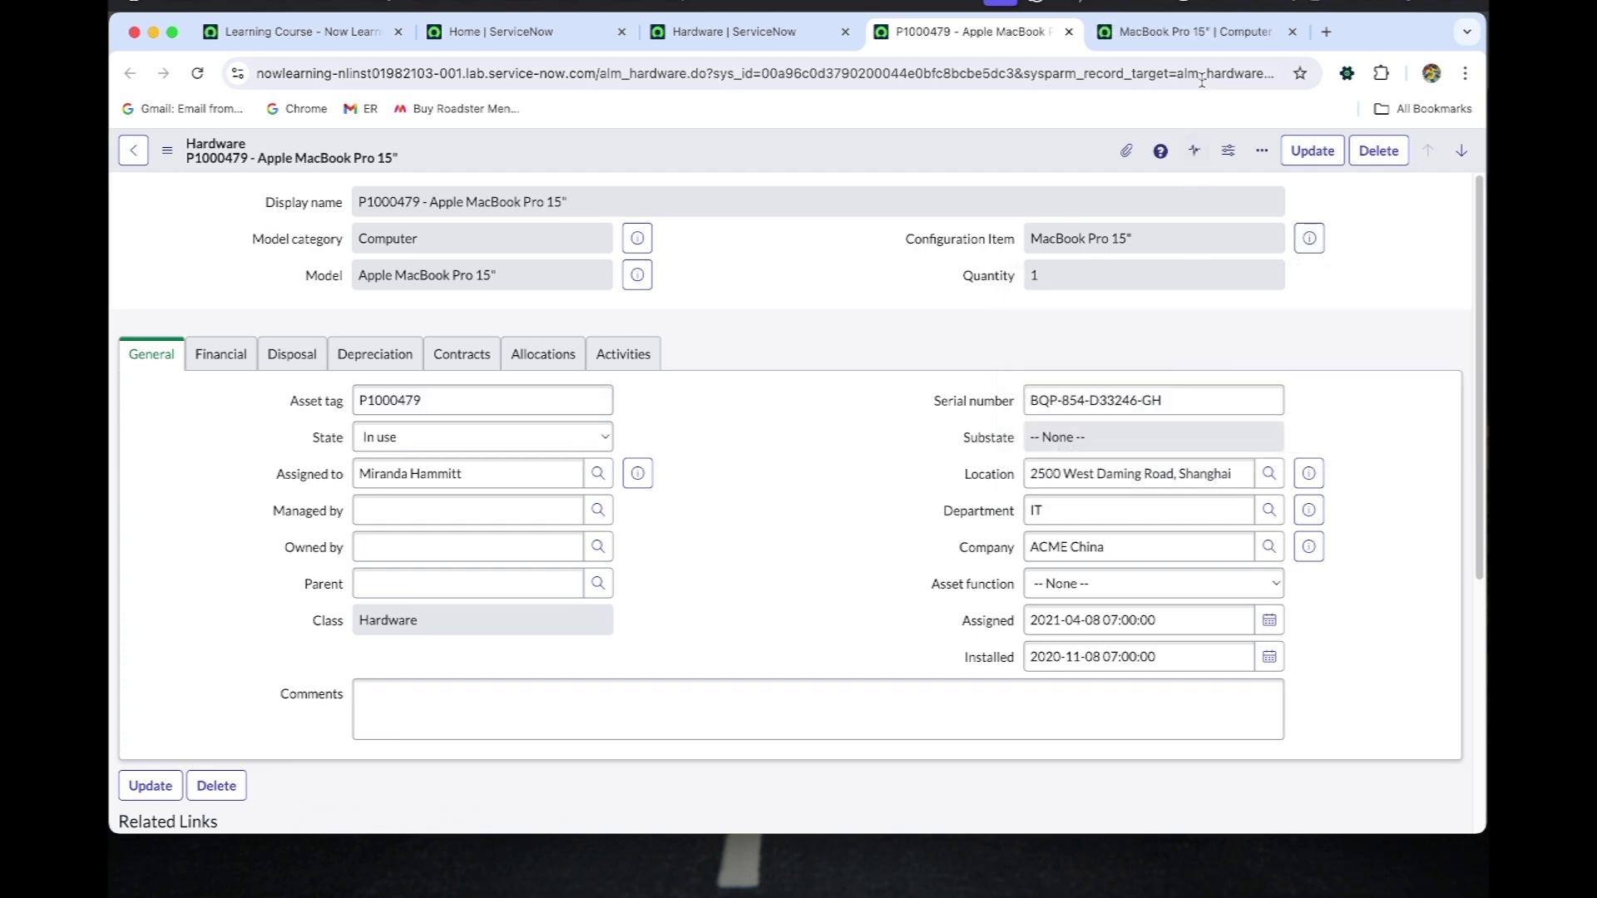
left_click(1200, 35)
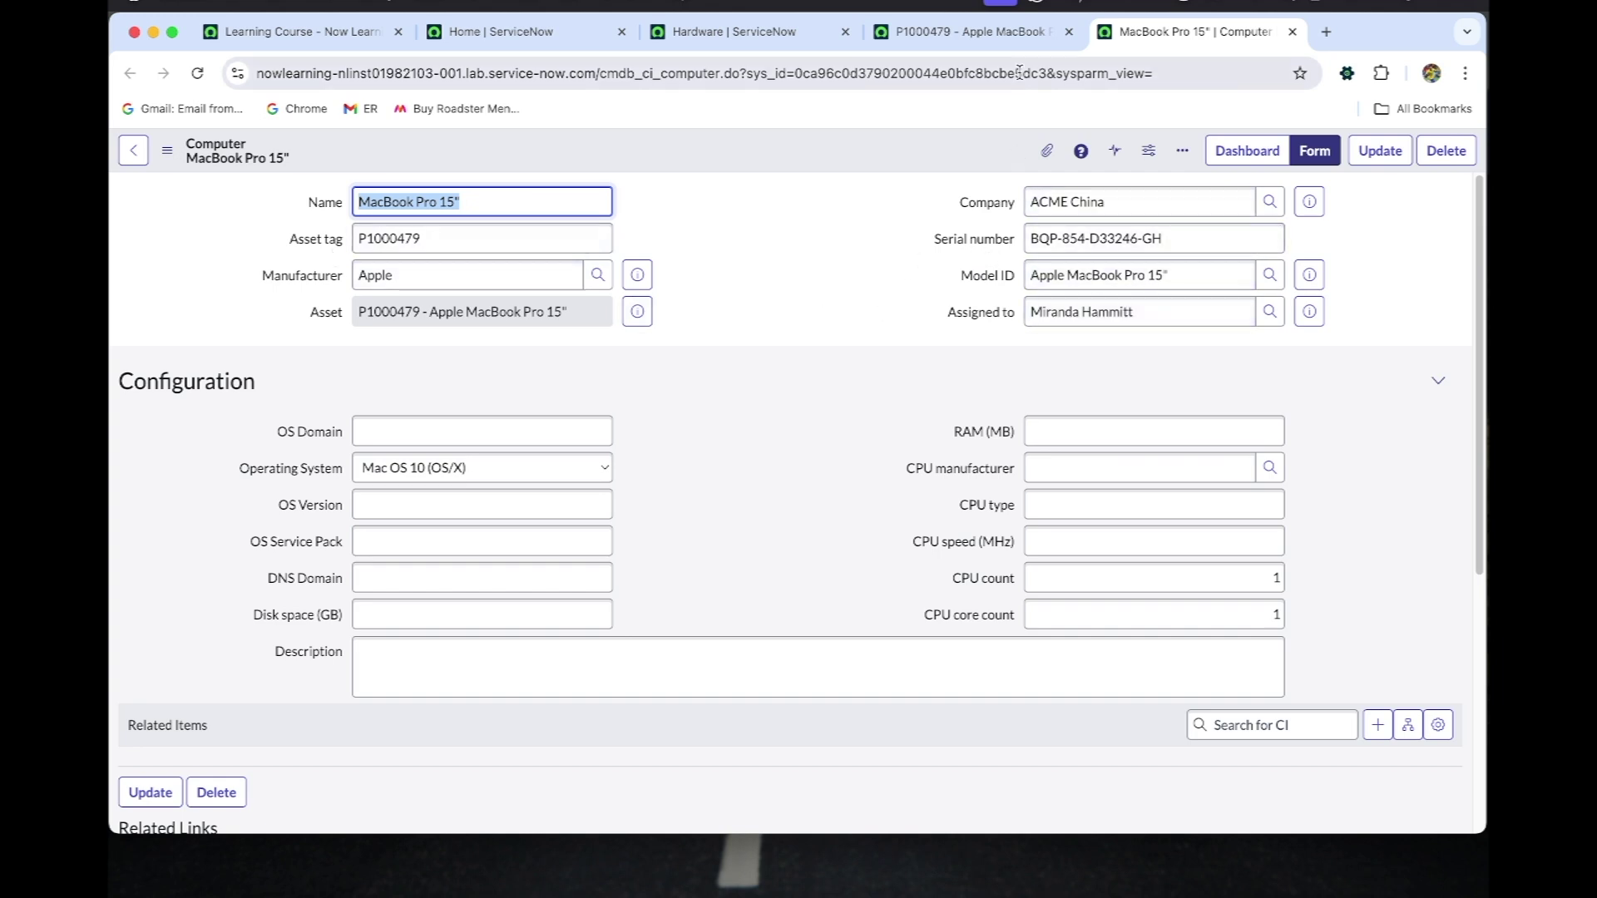
Compare the asset record's Configuration Item field with the linked MacBook Pro 15" computer record.
left_click(977, 31)
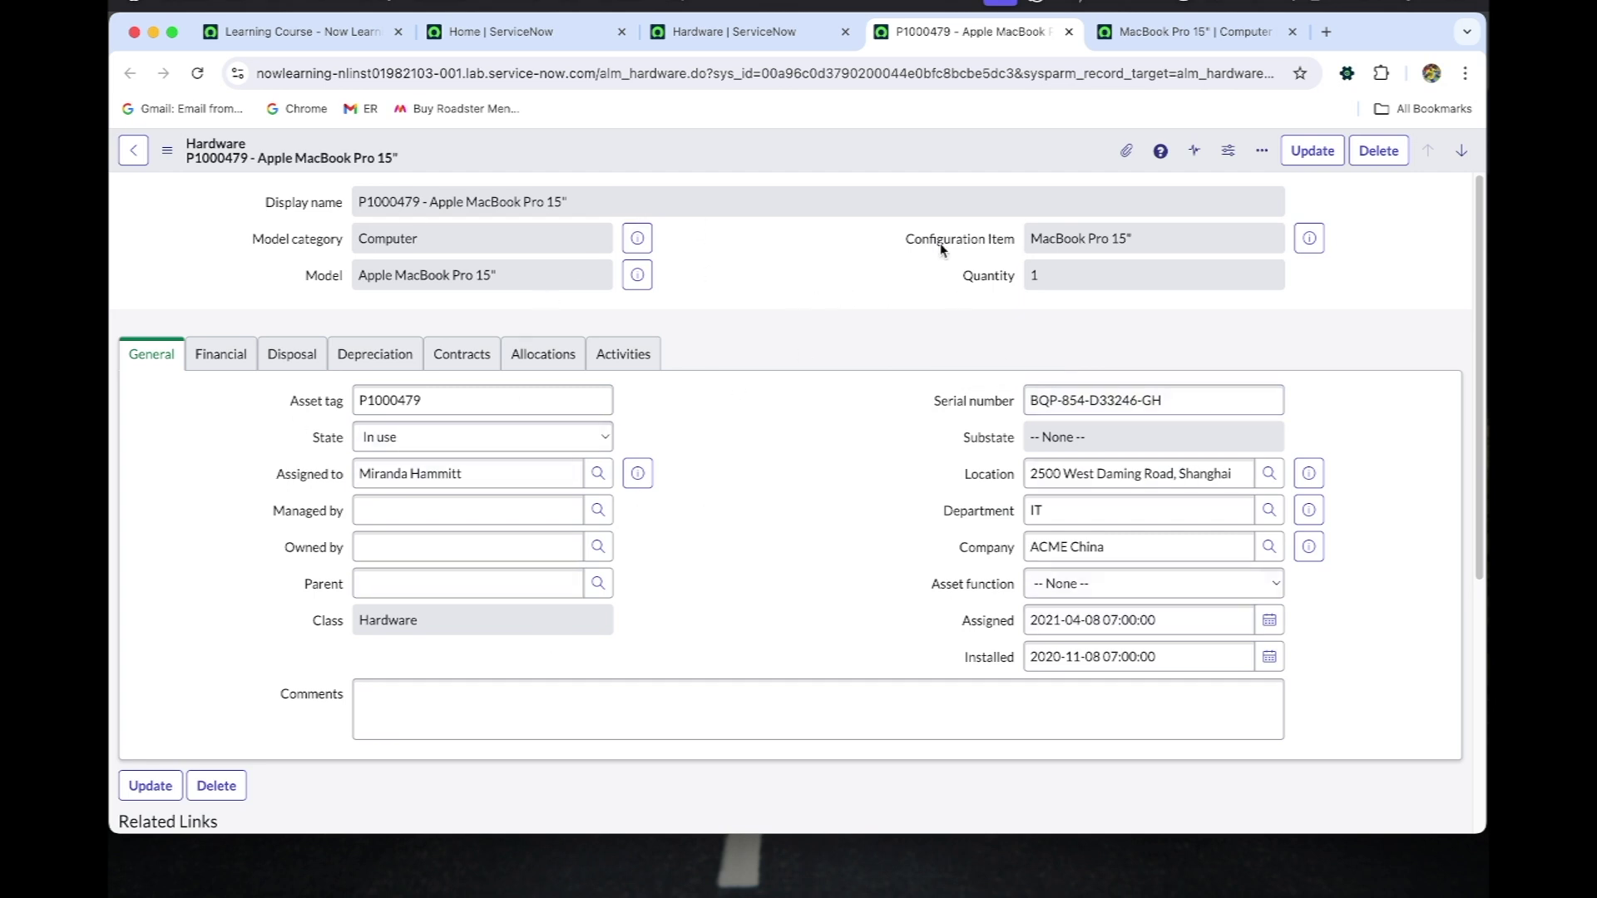
mouse_move(937, 244)
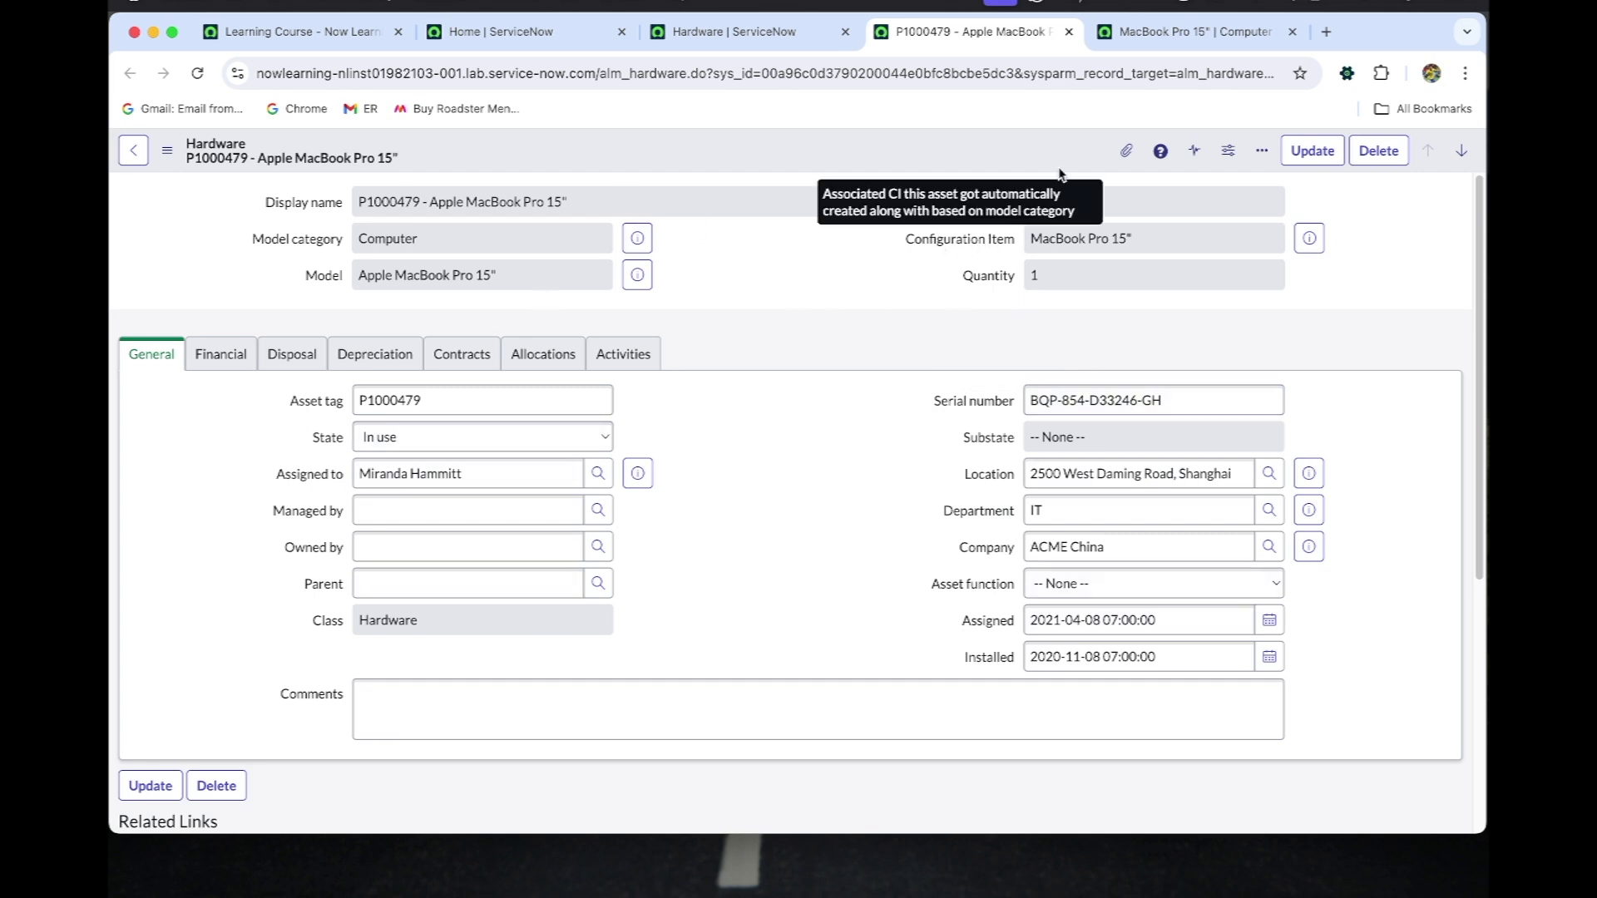
left_click(1168, 34)
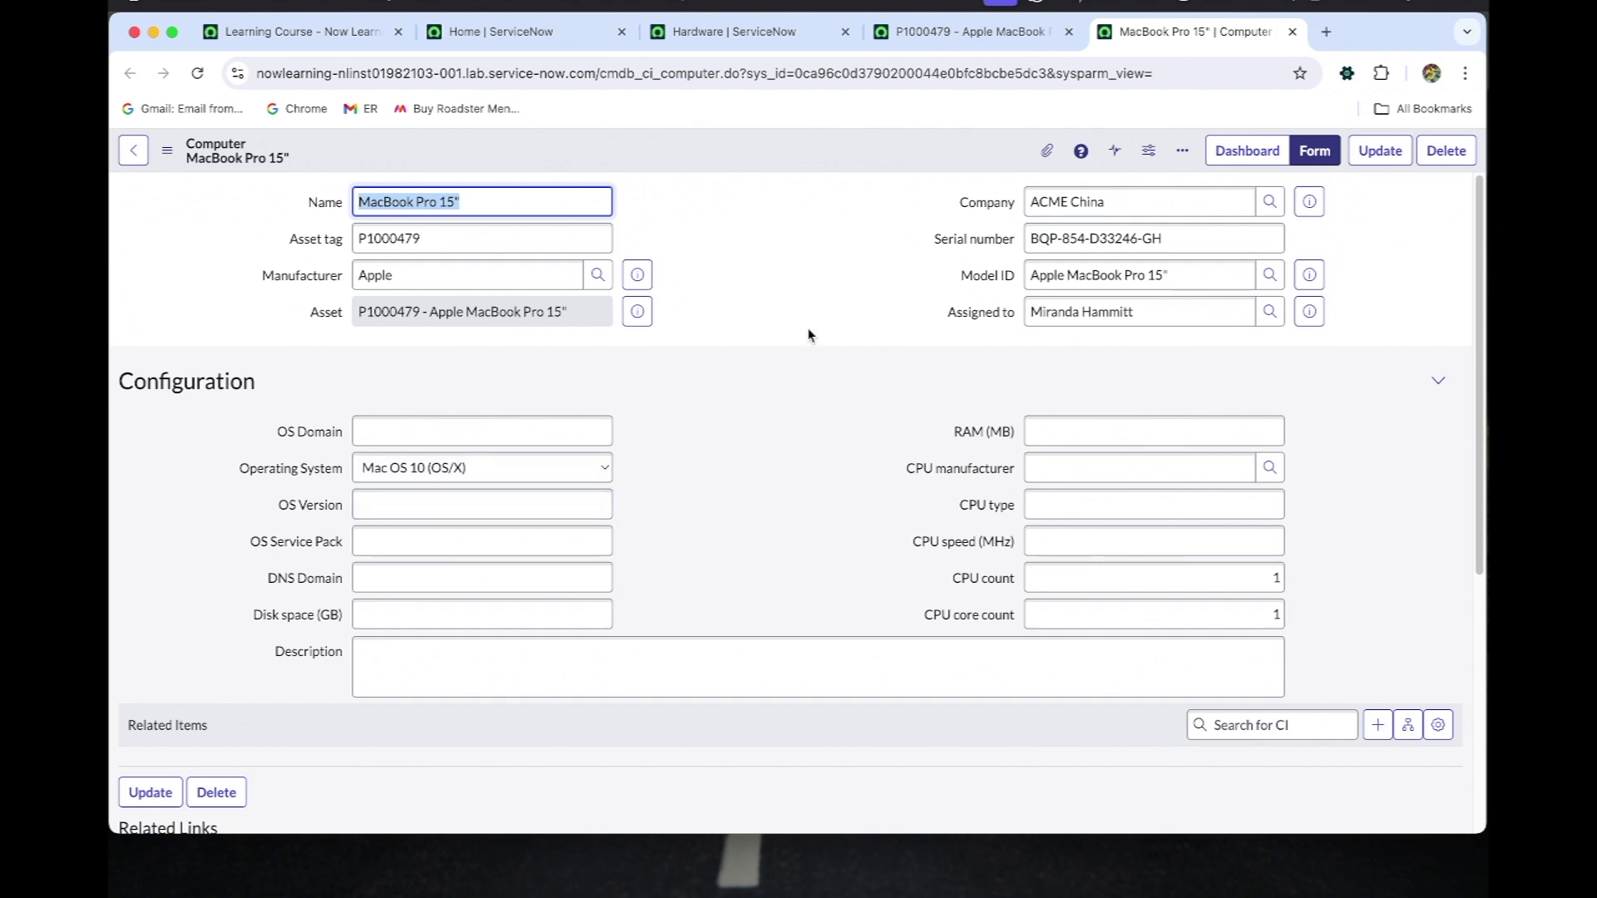
left_click(969, 32)
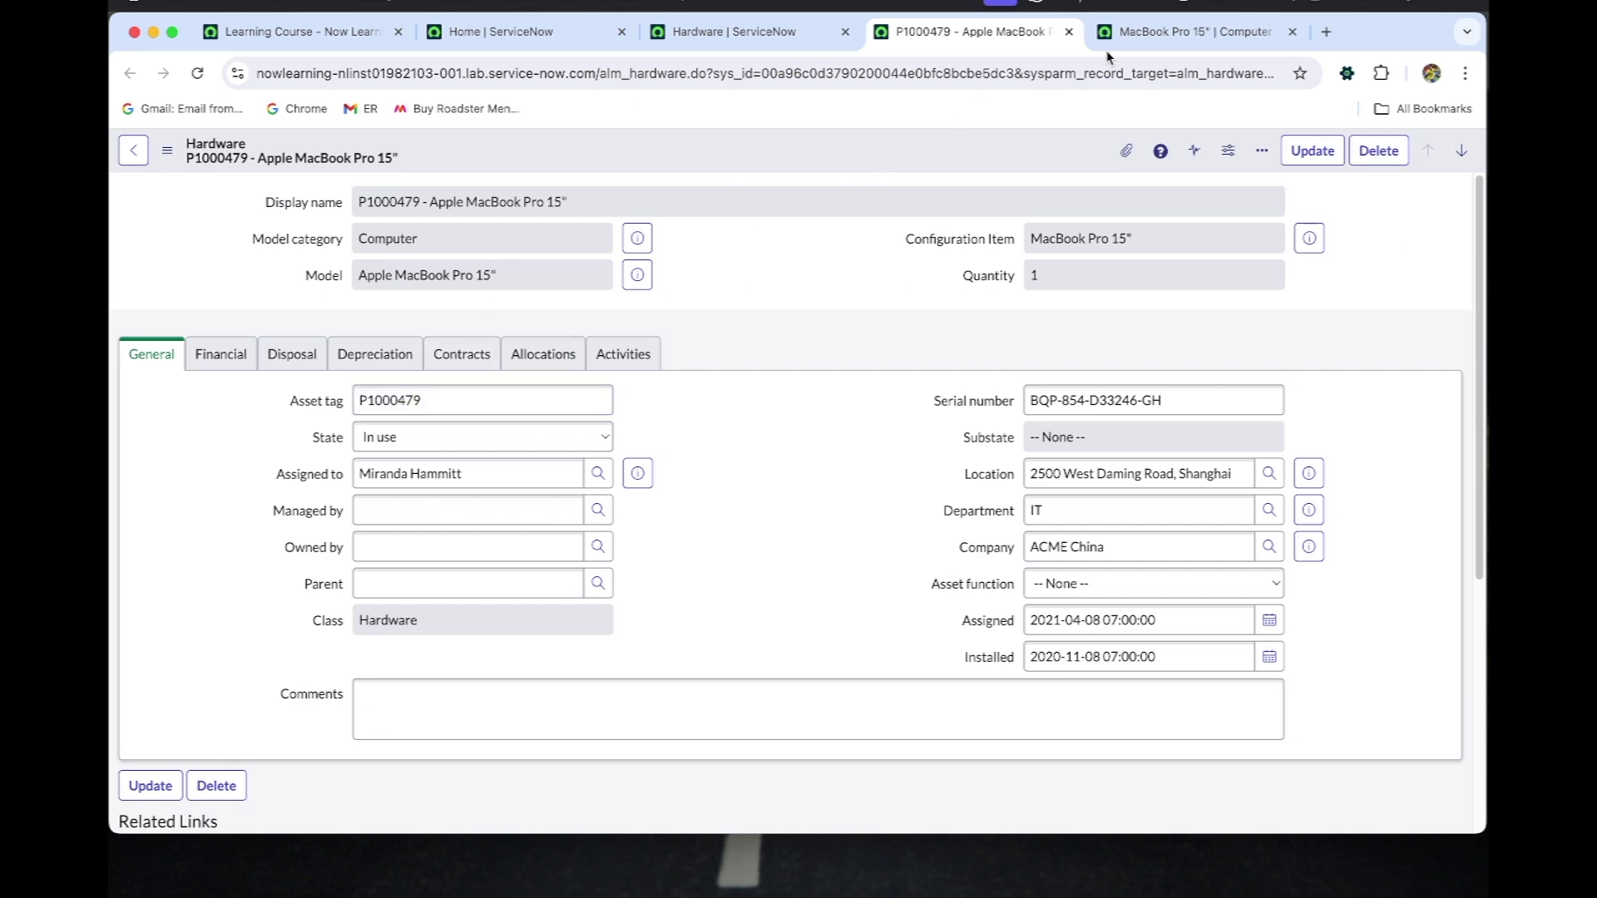
From the MacBook Pro 15" computer record, open its linked asset record in a new tab.
left_click(1216, 32)
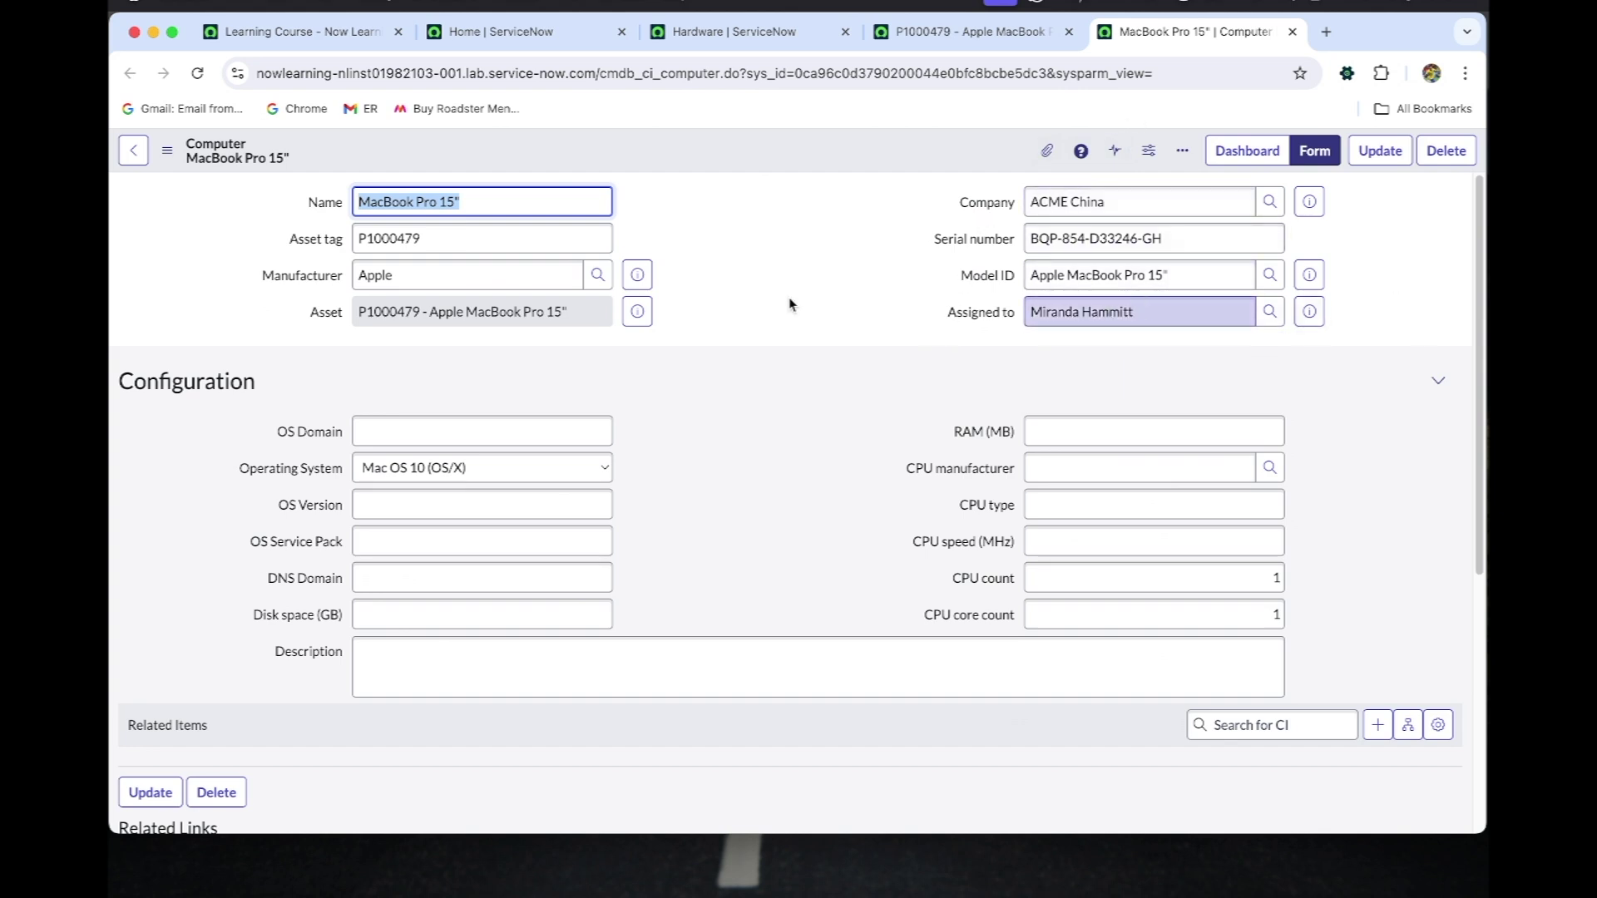
left_click(637, 311)
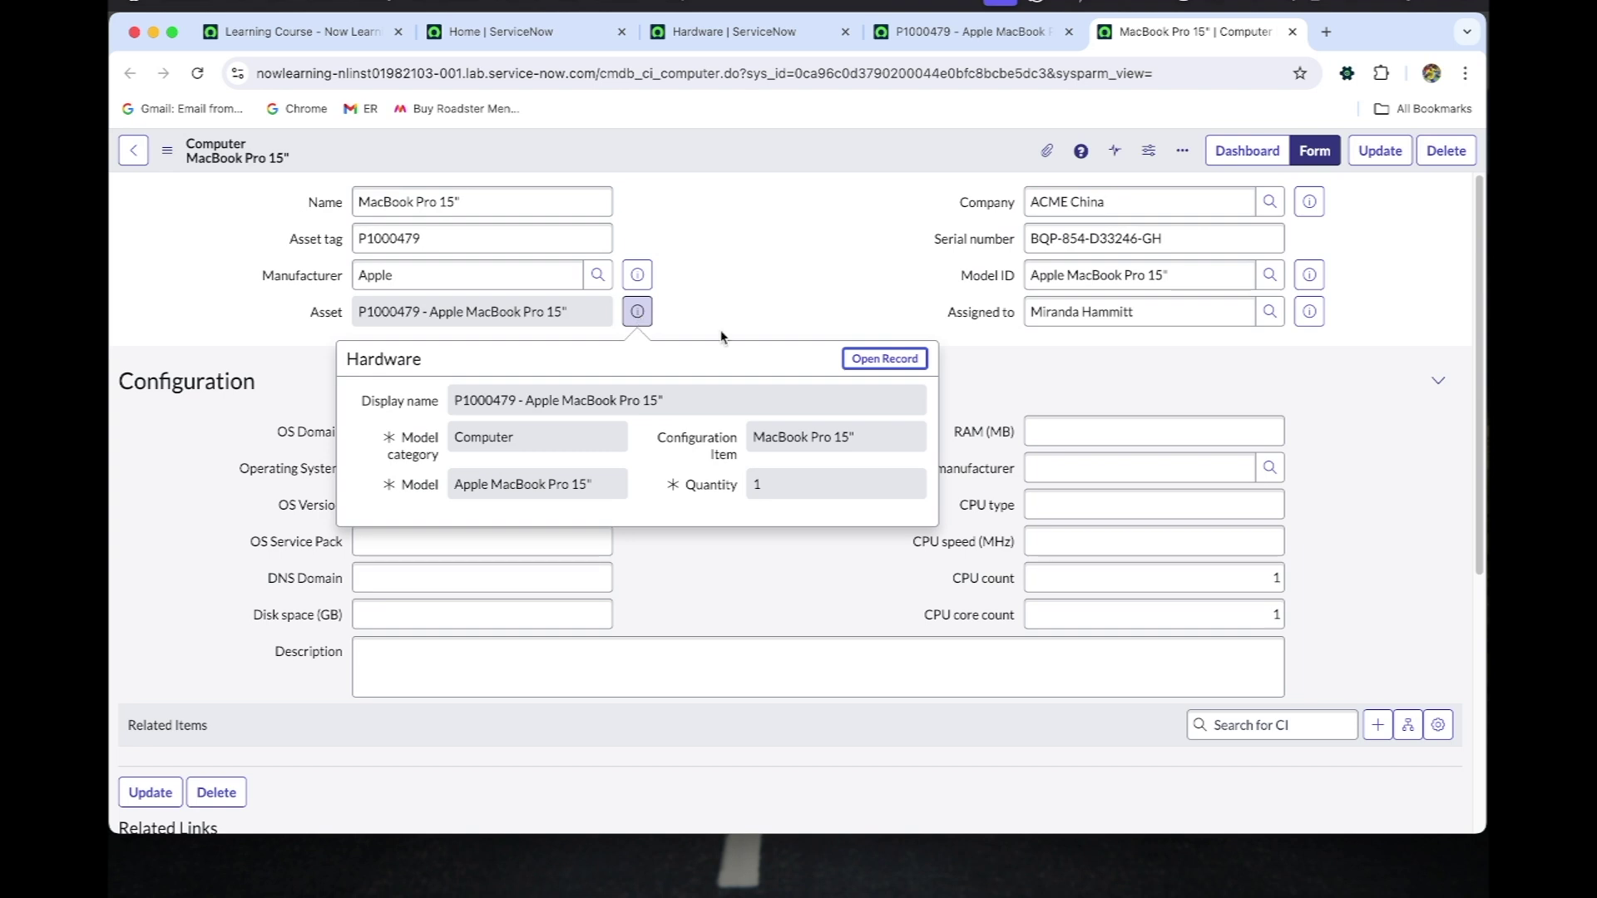
left_click(883, 359)
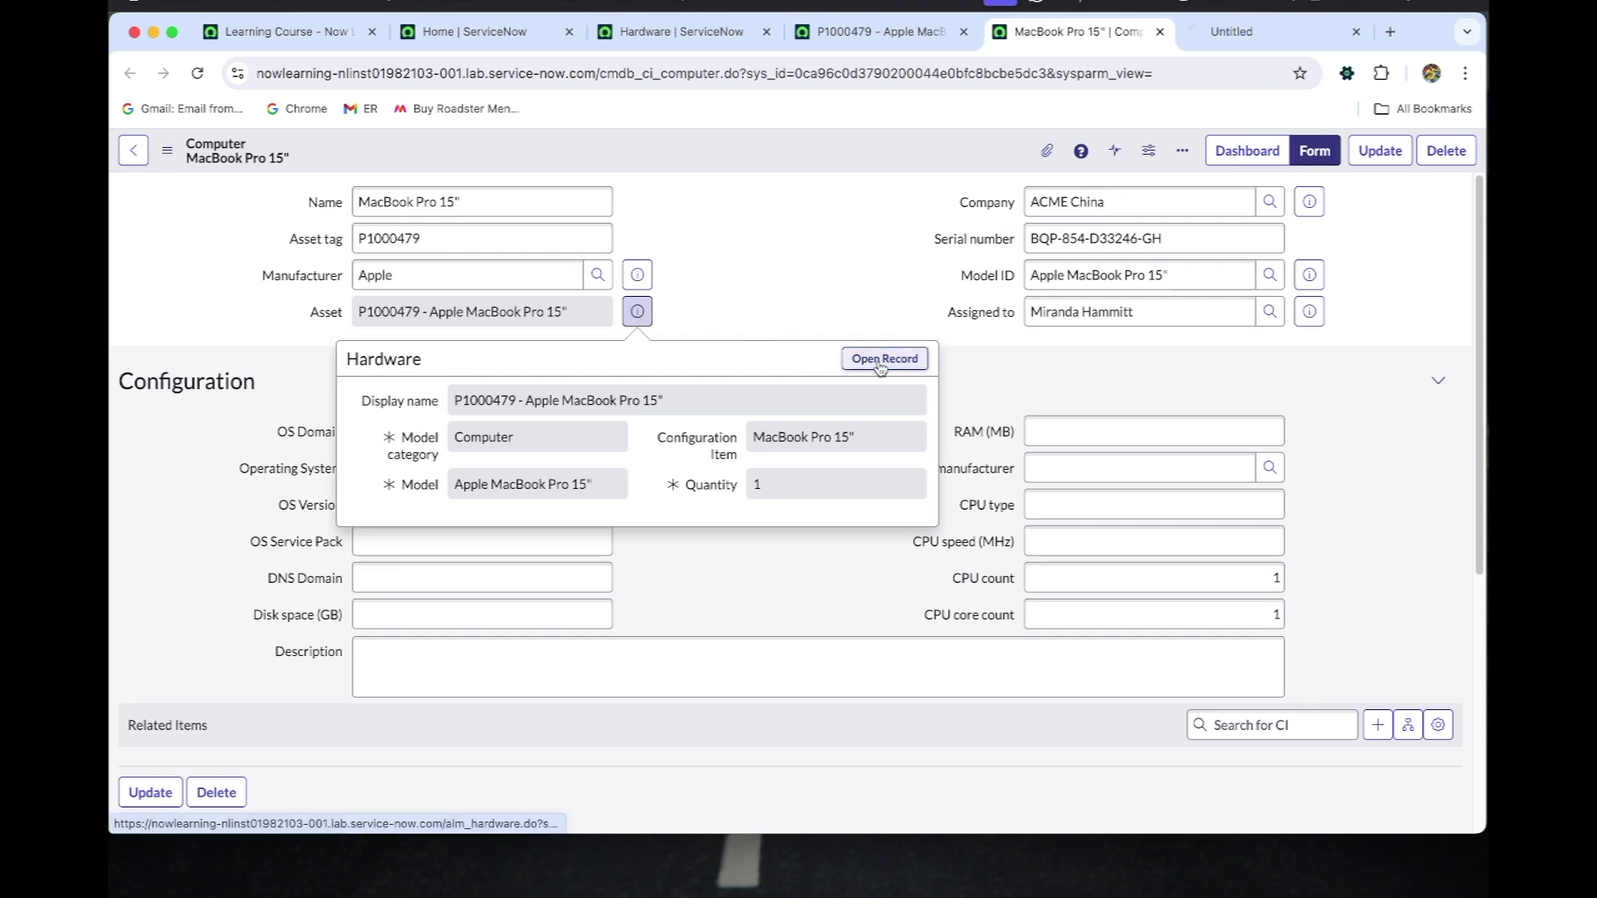
left_click(1221, 33)
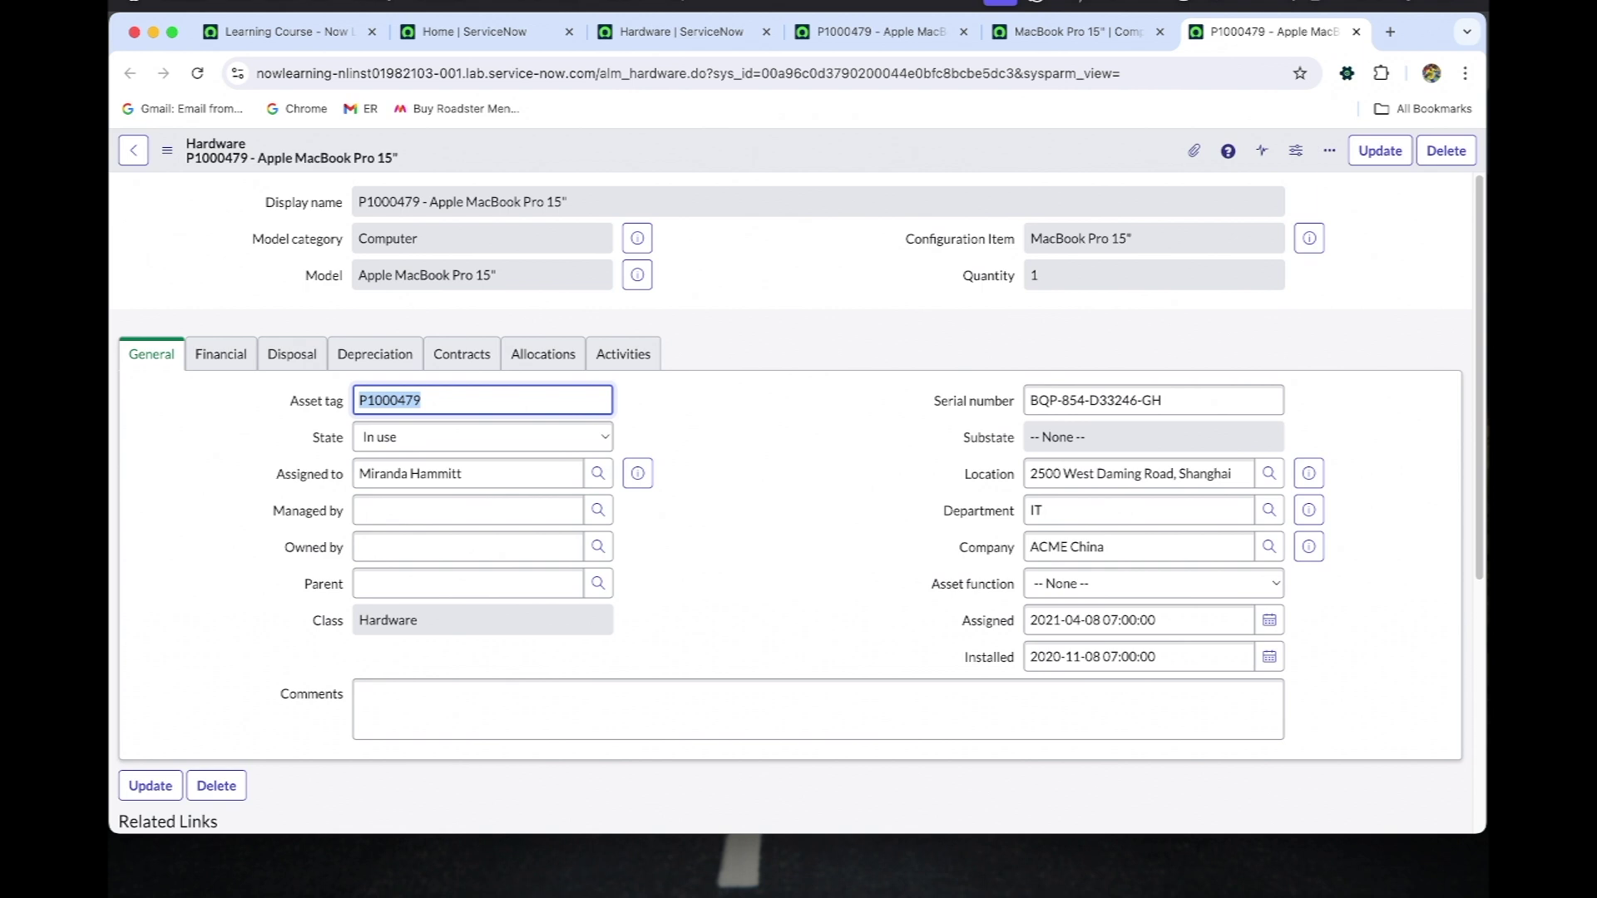
Open the Computer model category record in a new tab from the asset record opened from the hardware list.
left_click(872, 50)
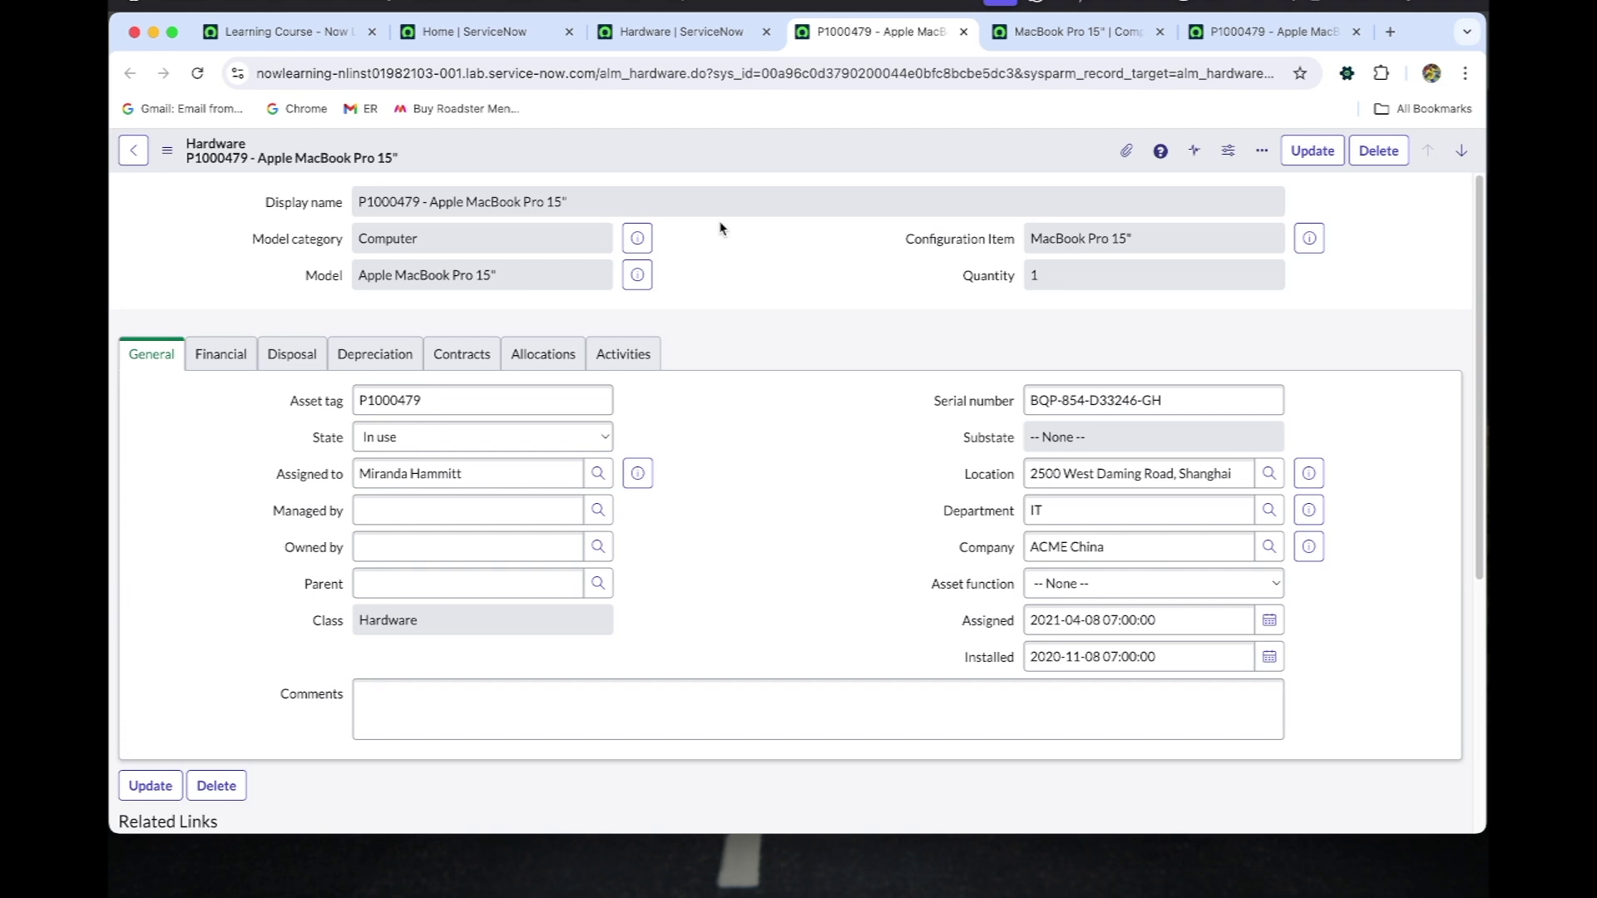
left_click(637, 249)
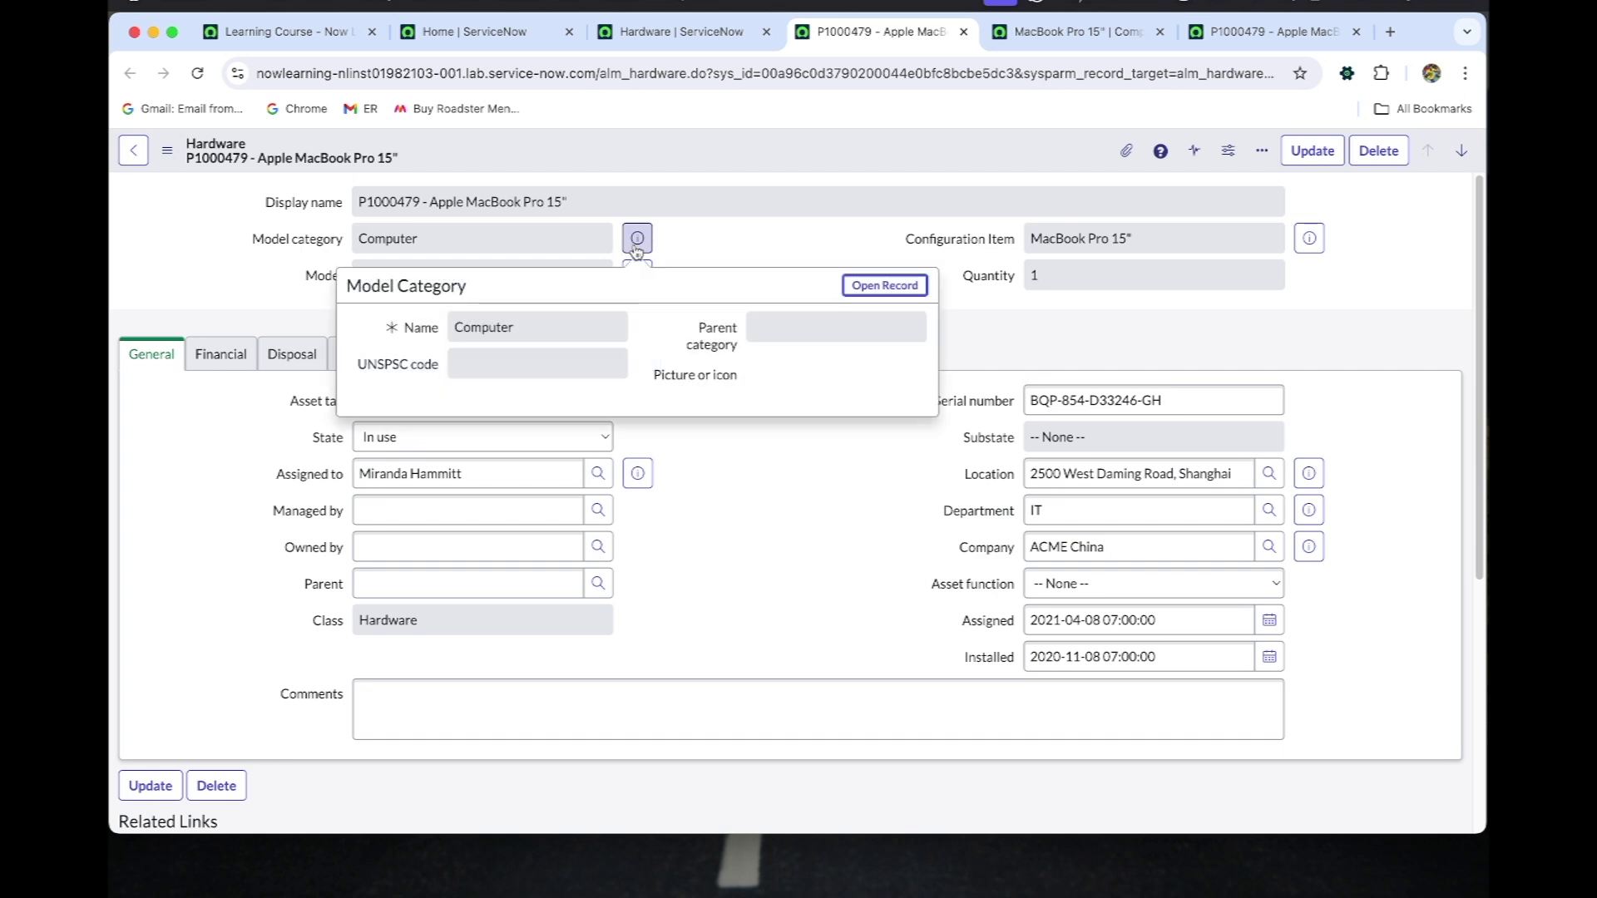
left_click(907, 295, "super")
left_click(1270, 33)
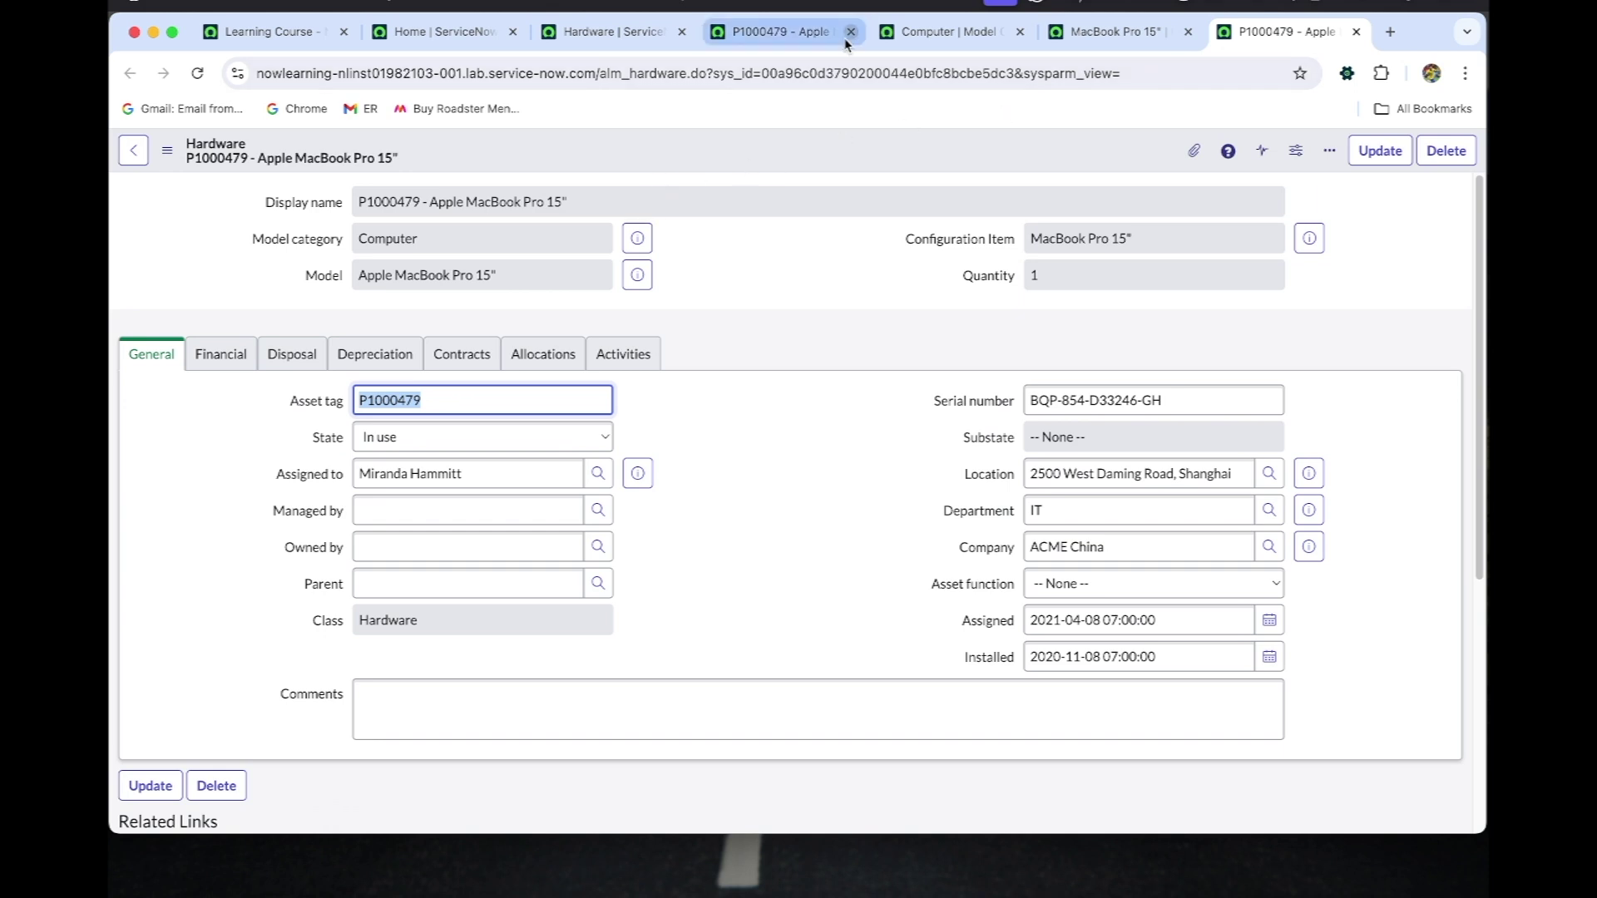
left_click(953, 34)
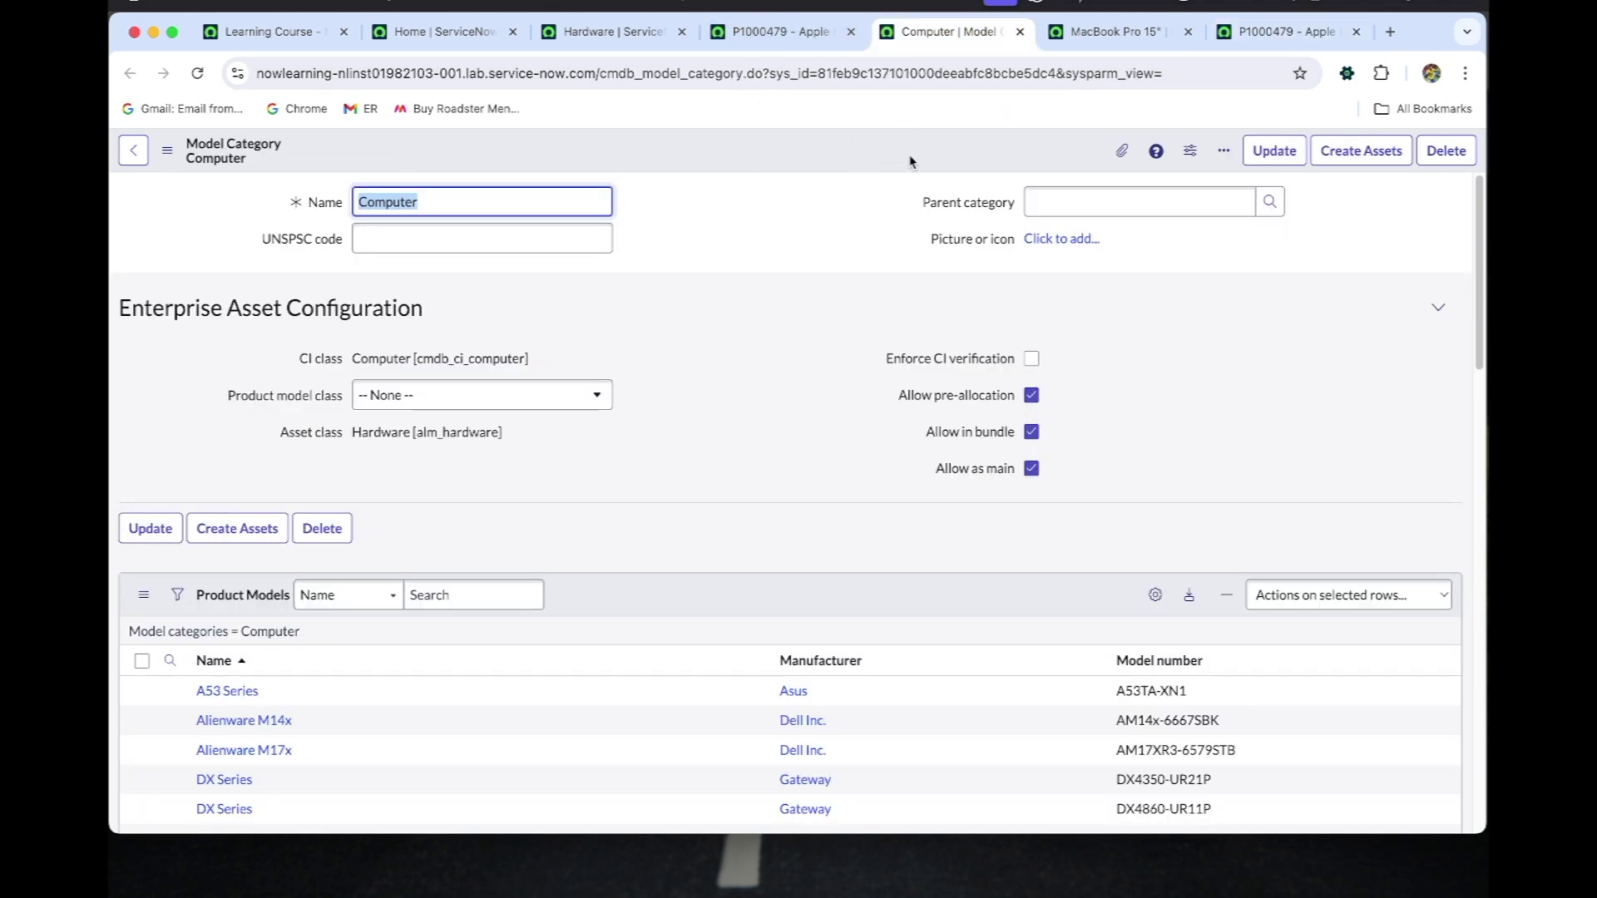
Open the model category from the asset record reached through the configuration item, and look through its configuration and product models.
left_click(1280, 32)
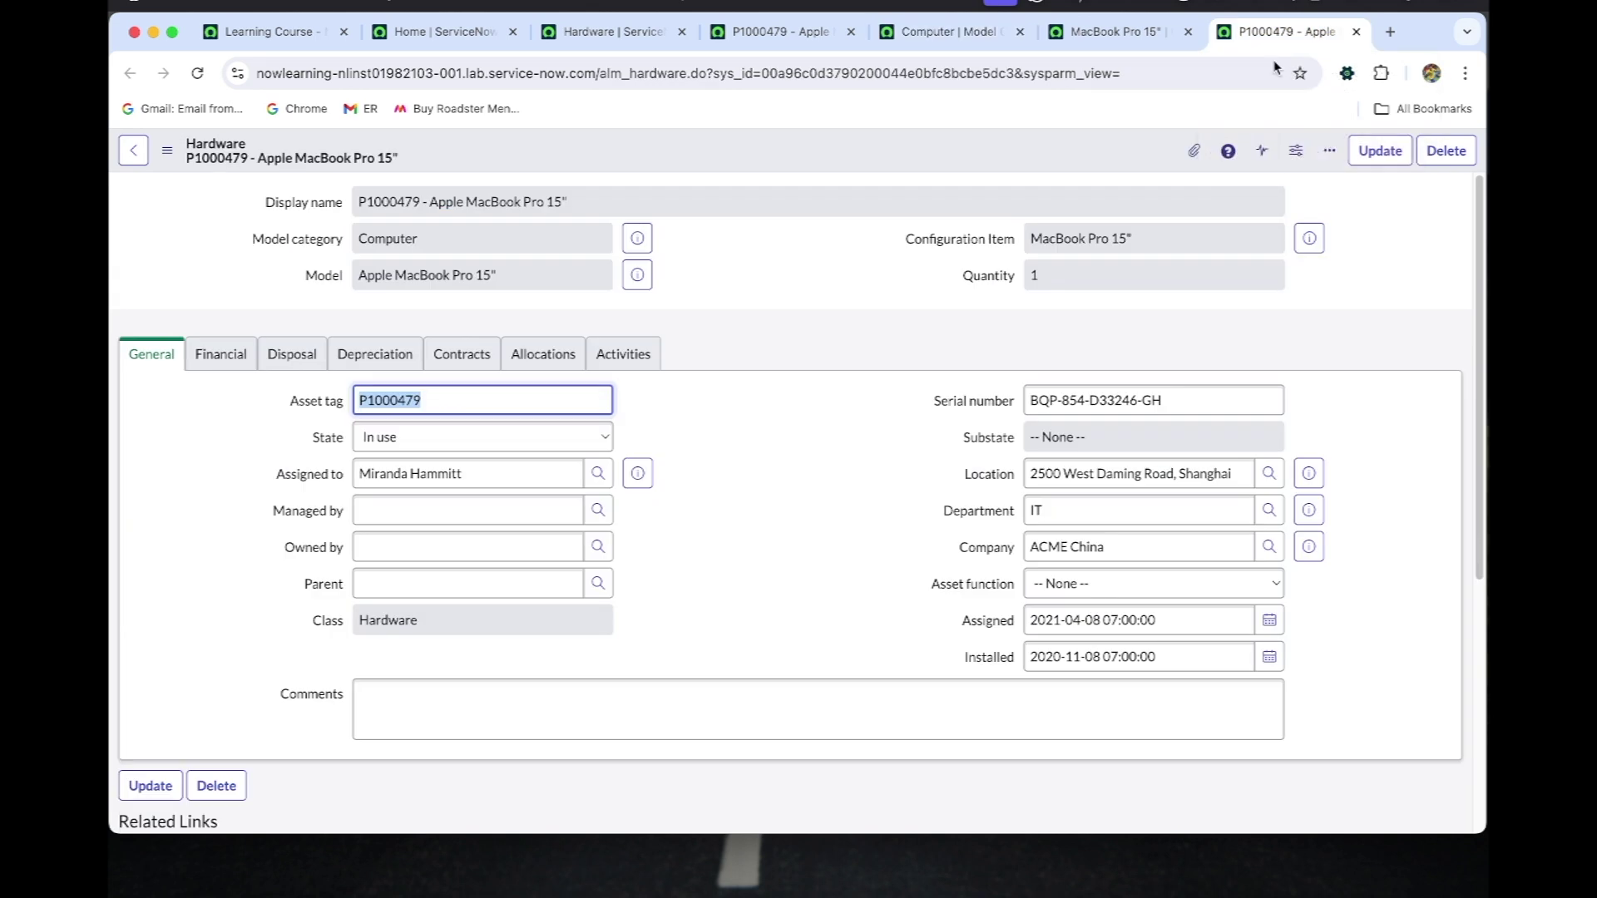
left_click(639, 238)
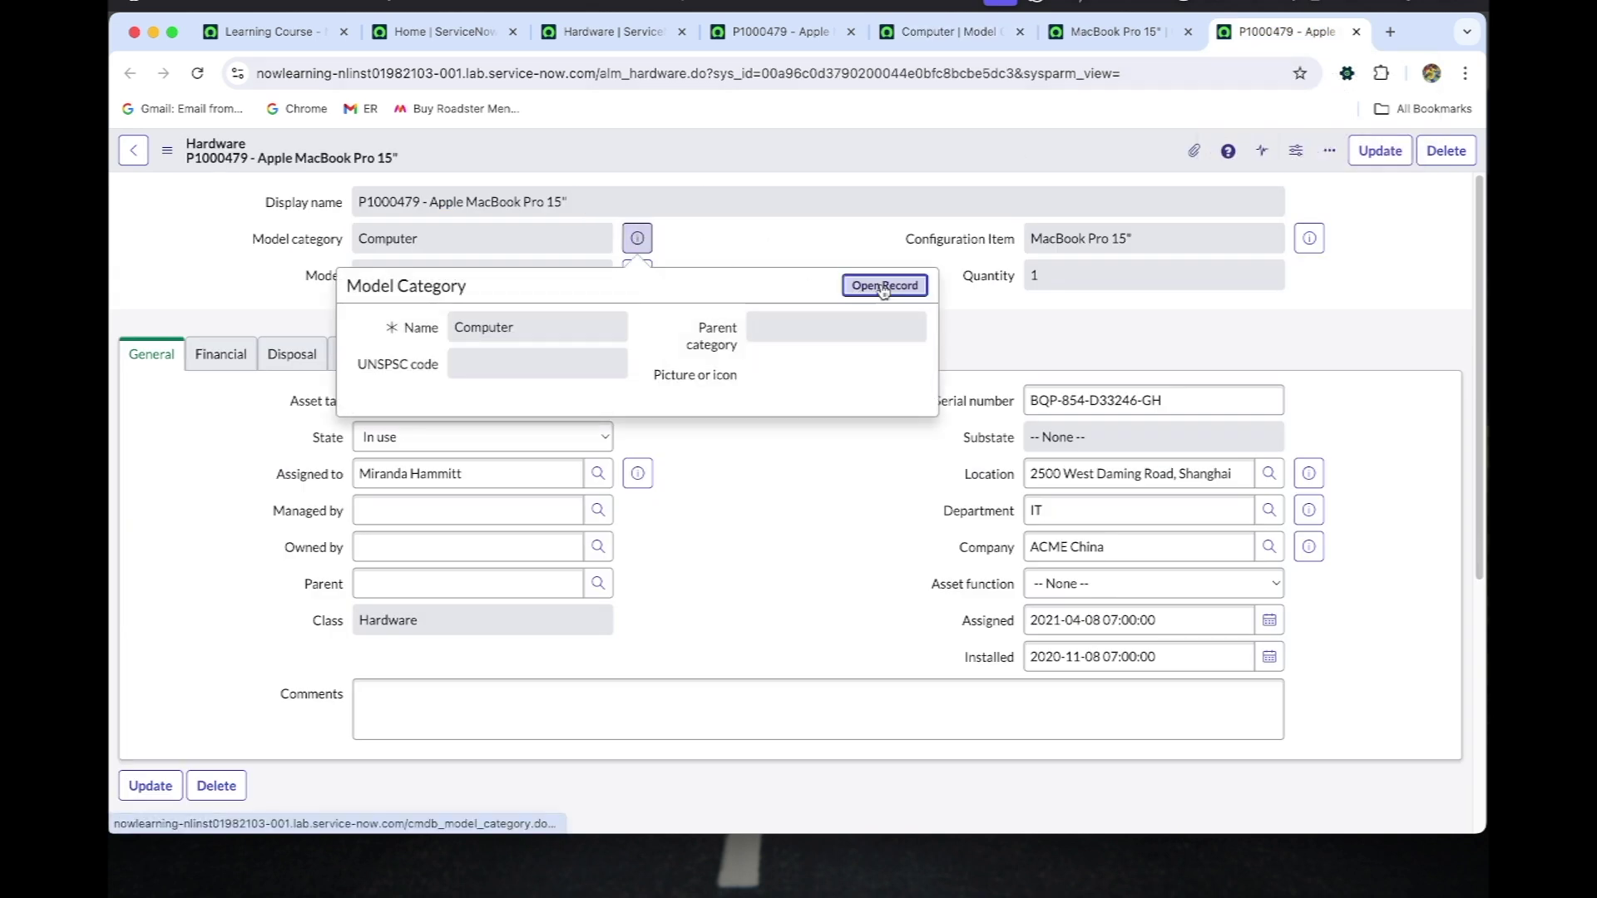
left_click(884, 286, "super")
left_click(1293, 33)
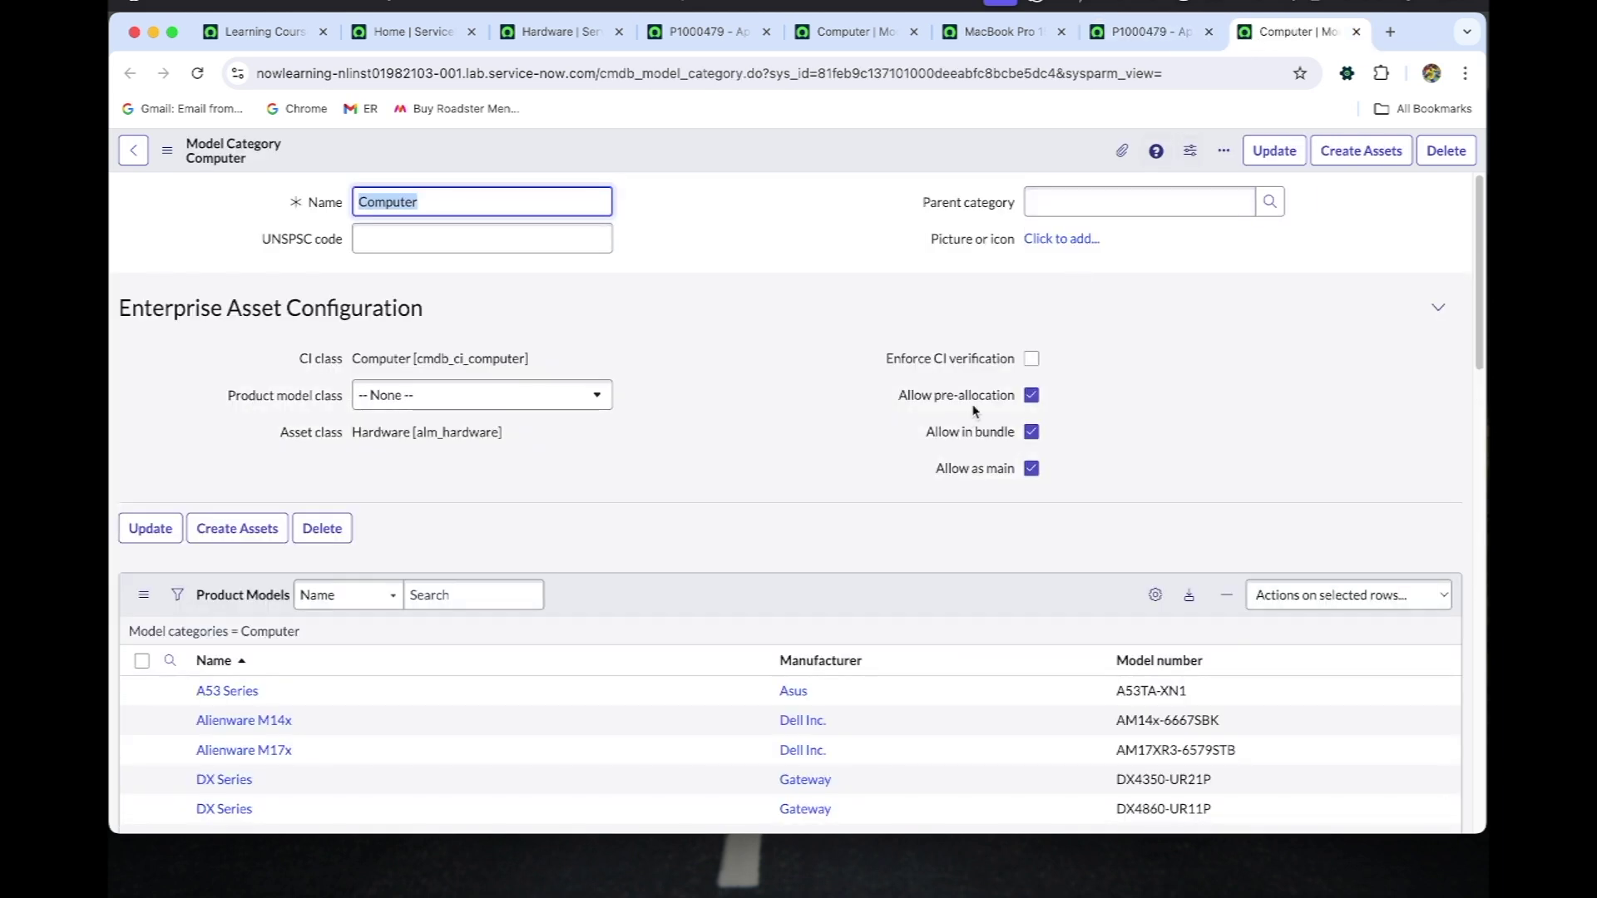
scroll(735, 449, "down", 1)
scroll(735, 449, "up", 1)
scroll(735, 405, "down", 5)
scroll(735, 378, "up", 5)
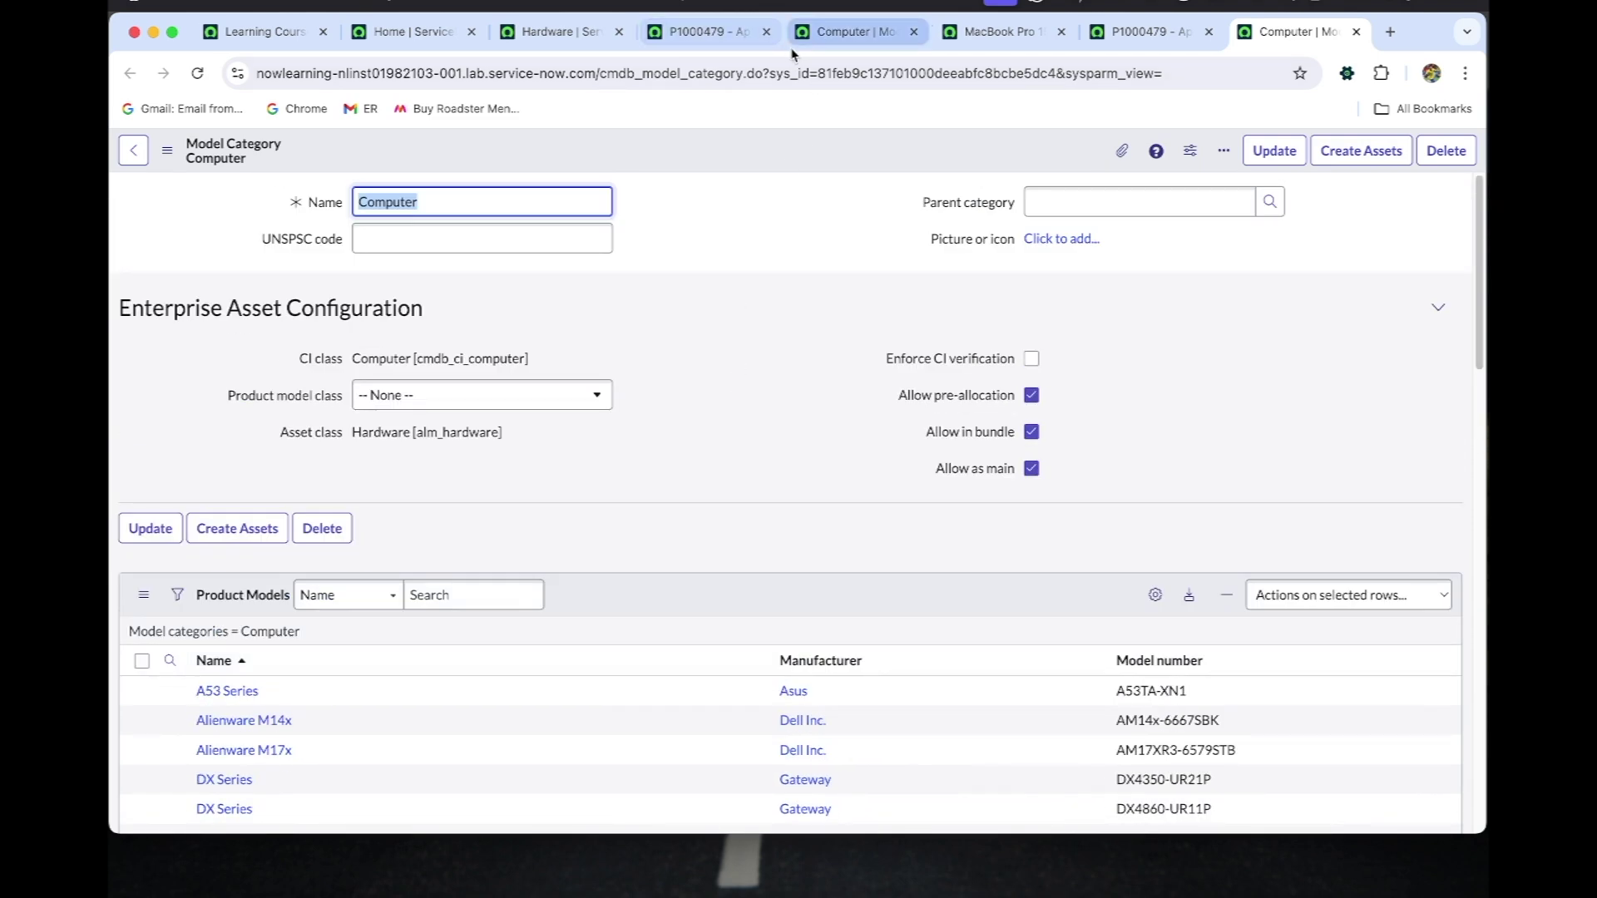
Dismiss the model category preview on the first asset record and revisit the hardware list and the open asset records.
left_click(684, 34)
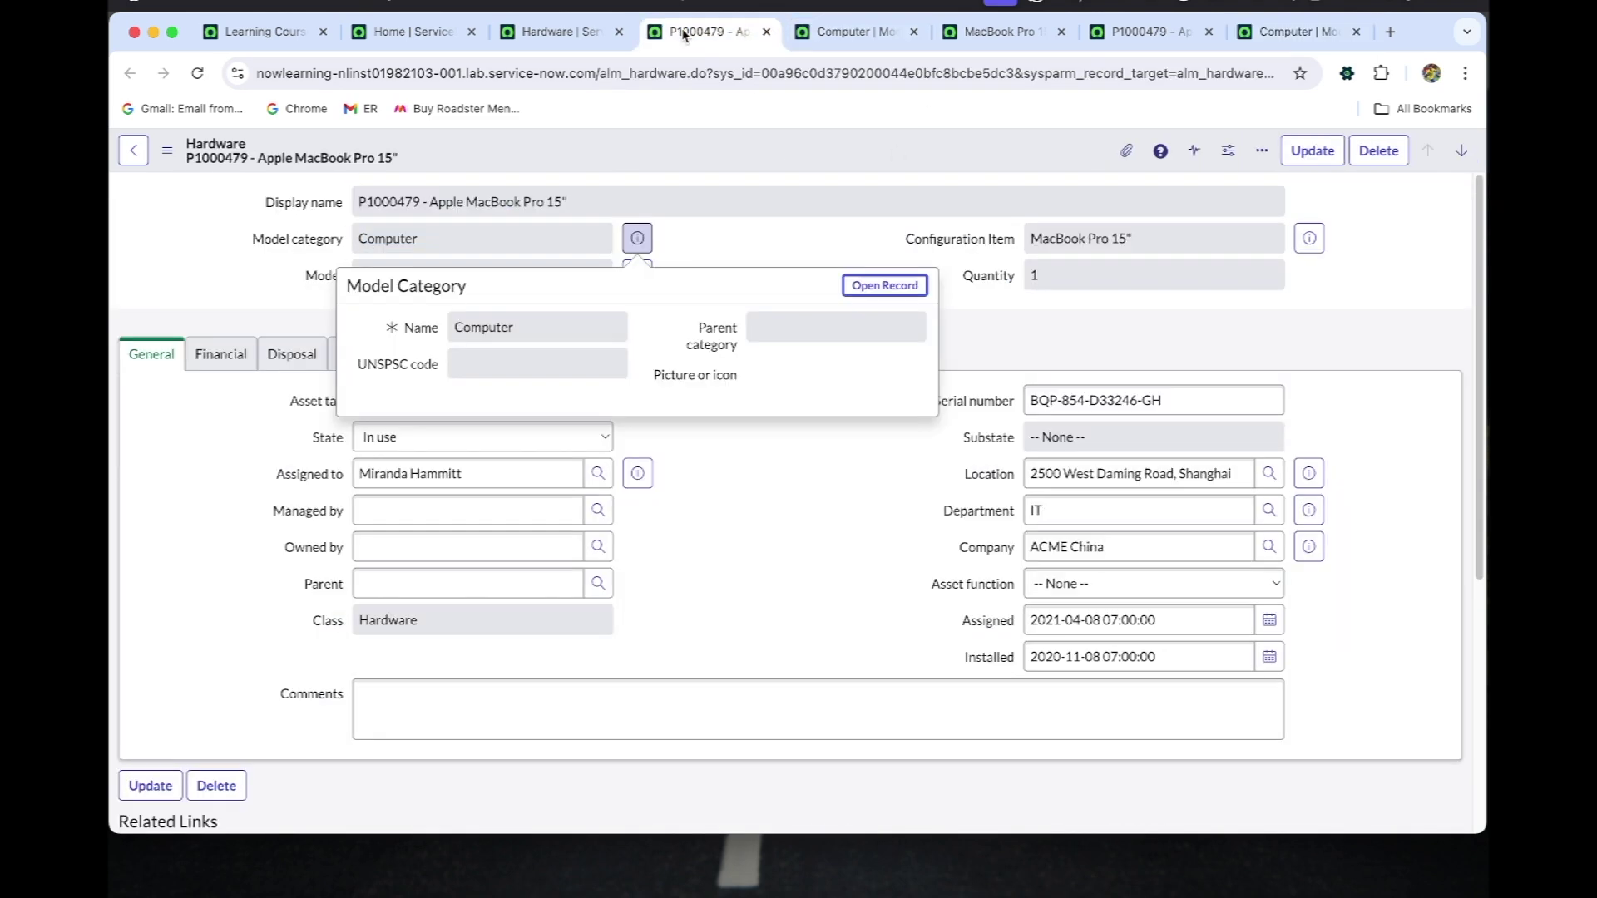
left_click(799, 221)
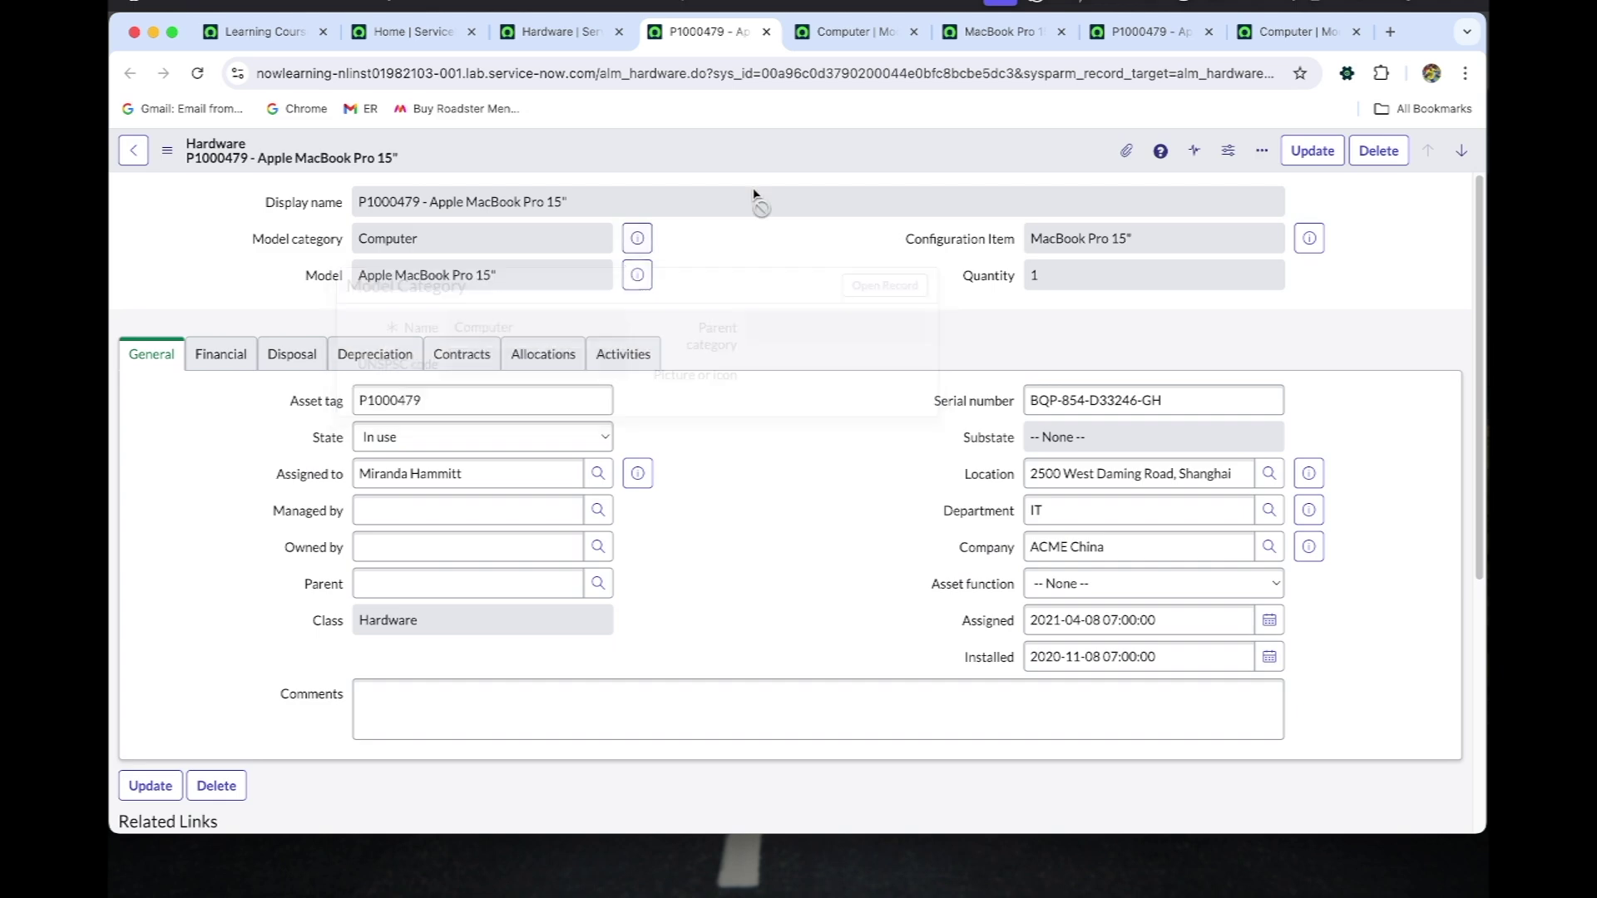
left_click(550, 28)
left_click(708, 31)
left_click(1129, 44)
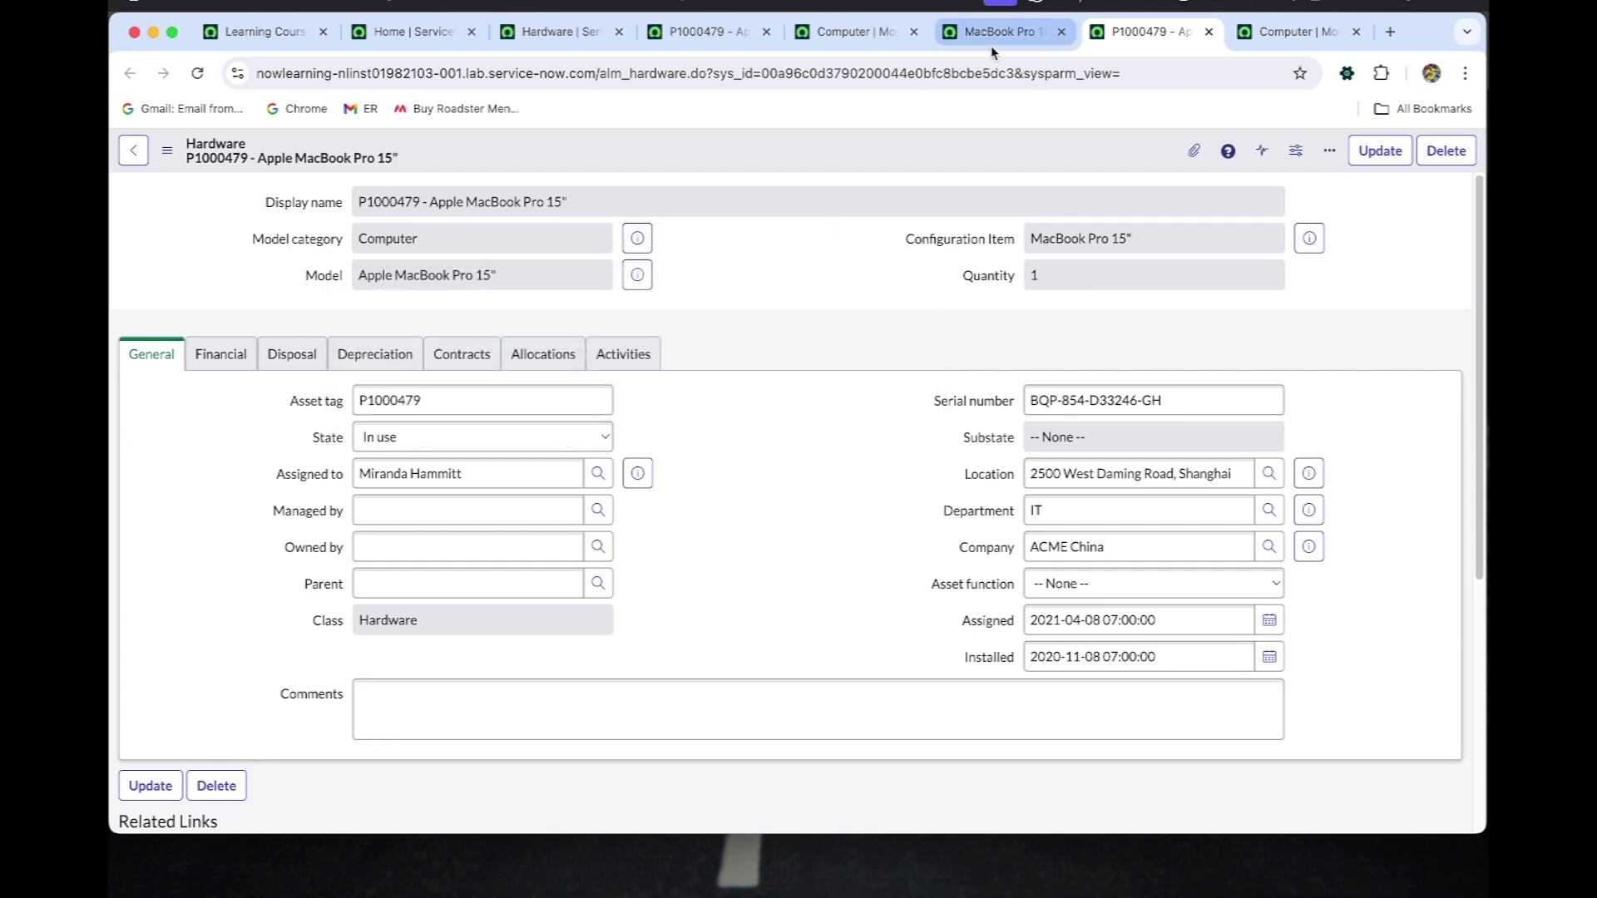
left_click(845, 38)
left_click(736, 31)
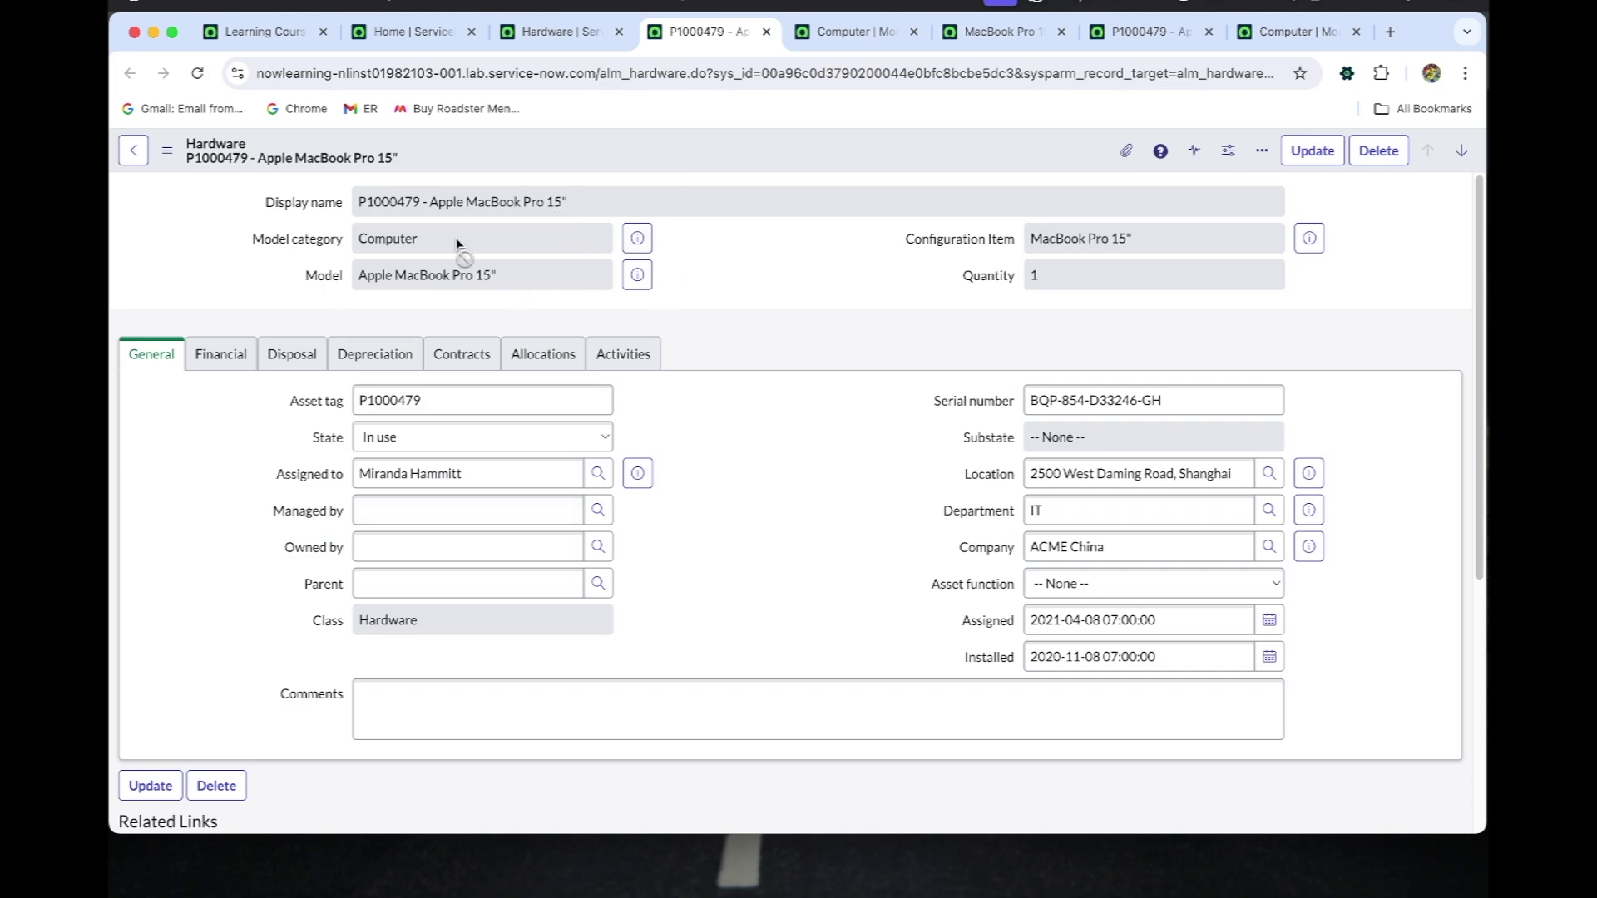
Review the record chain from the hardware list through the asset, its model category and the configuration item to the linked asset.
left_click(552, 30)
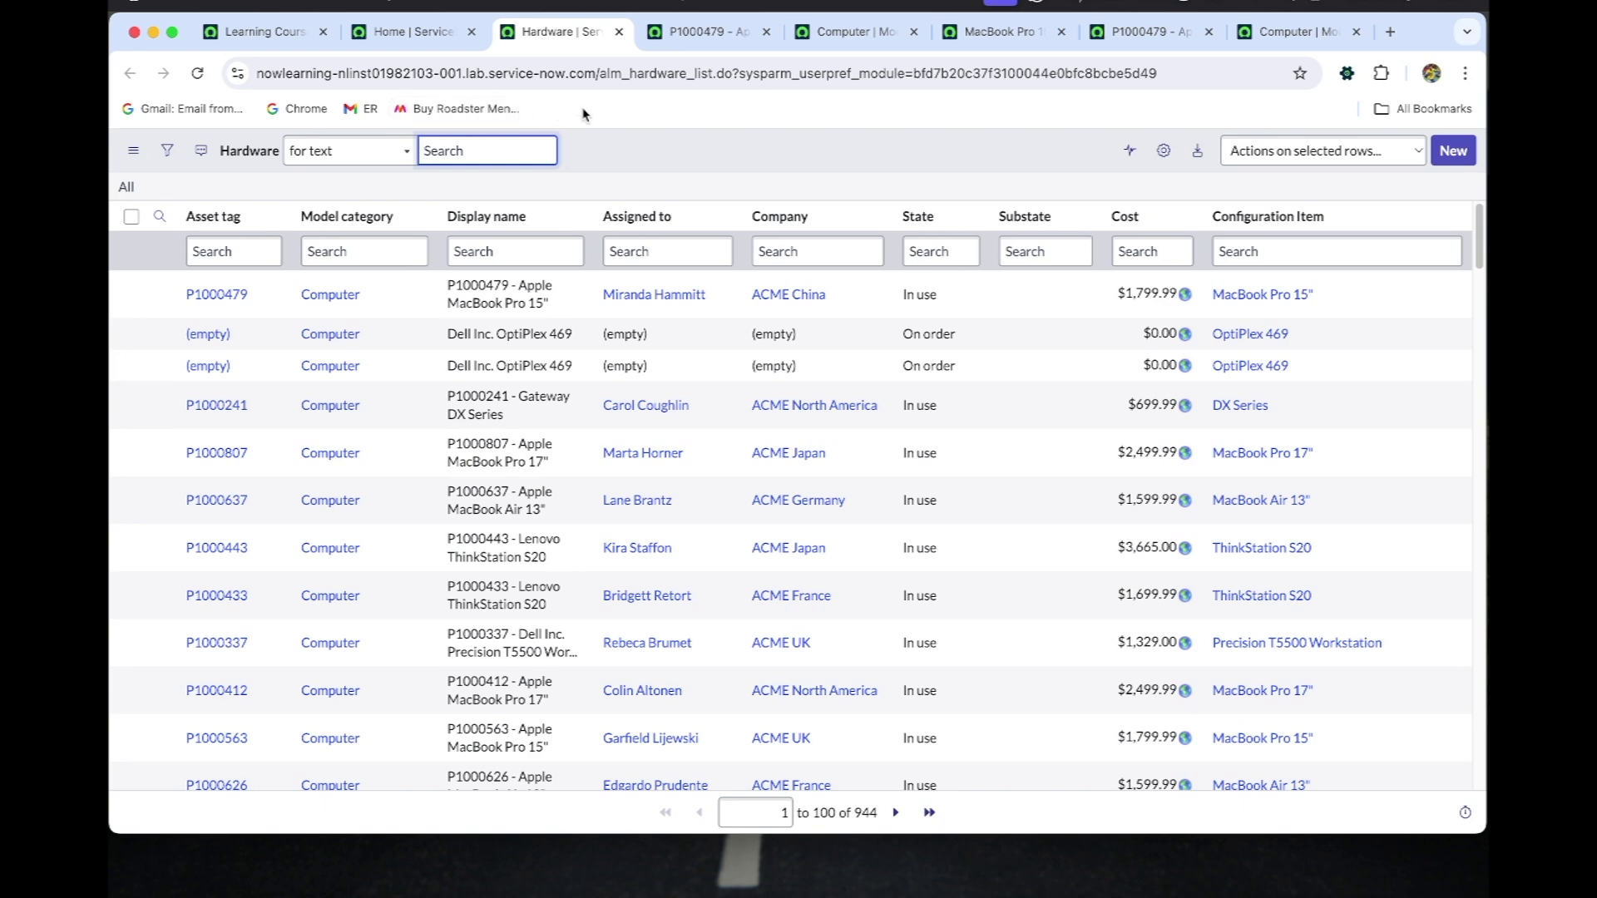
left_click(695, 34)
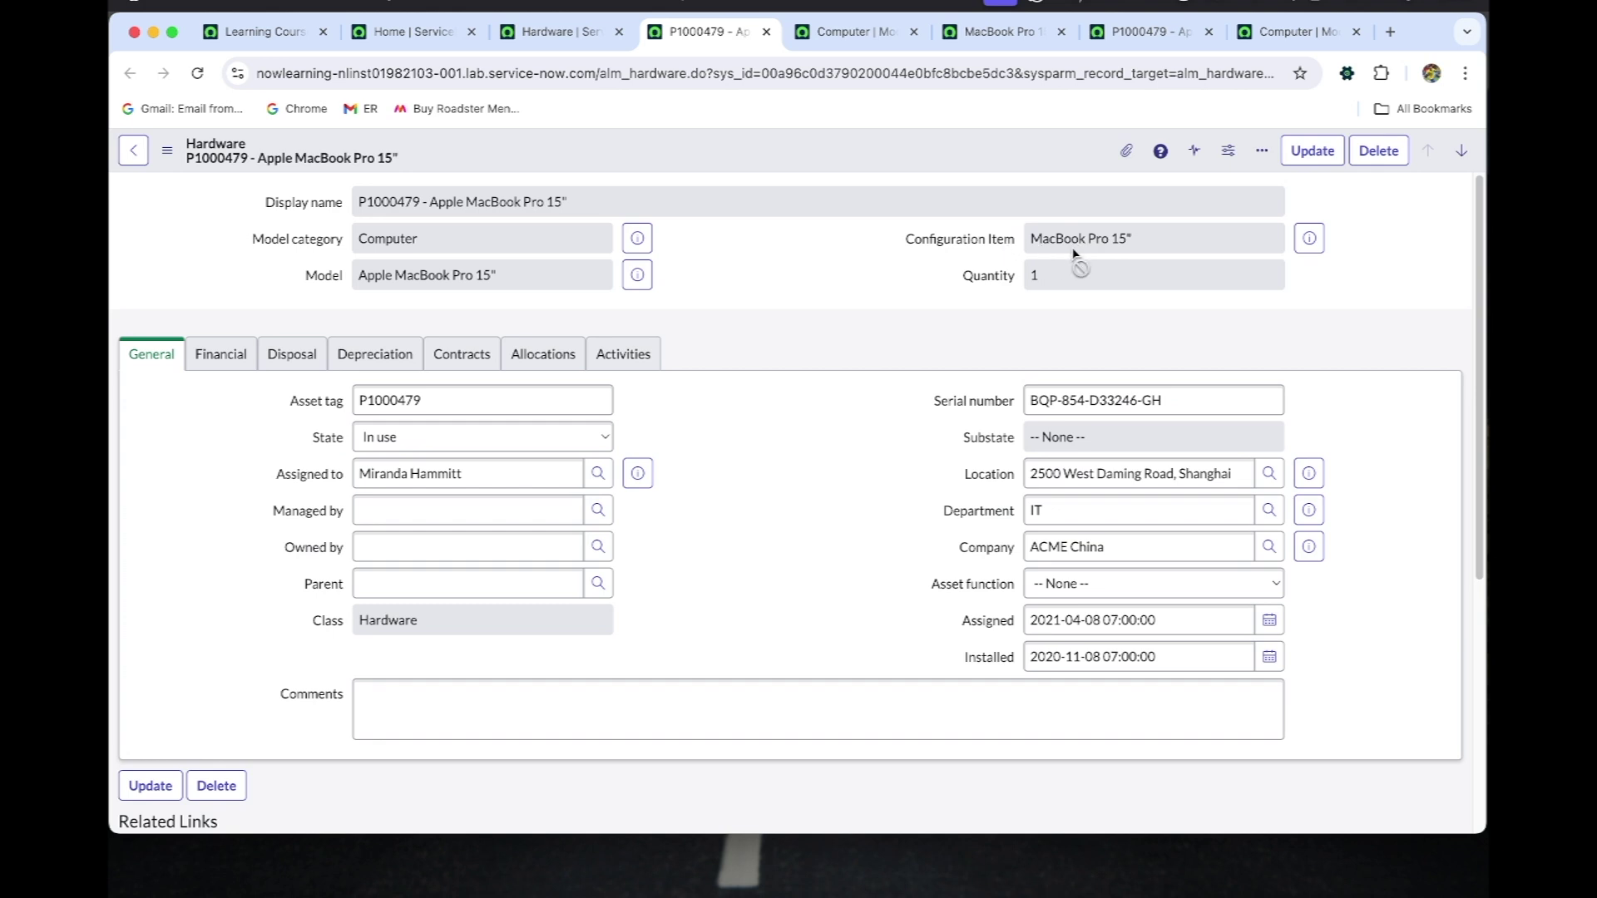
left_click(865, 33)
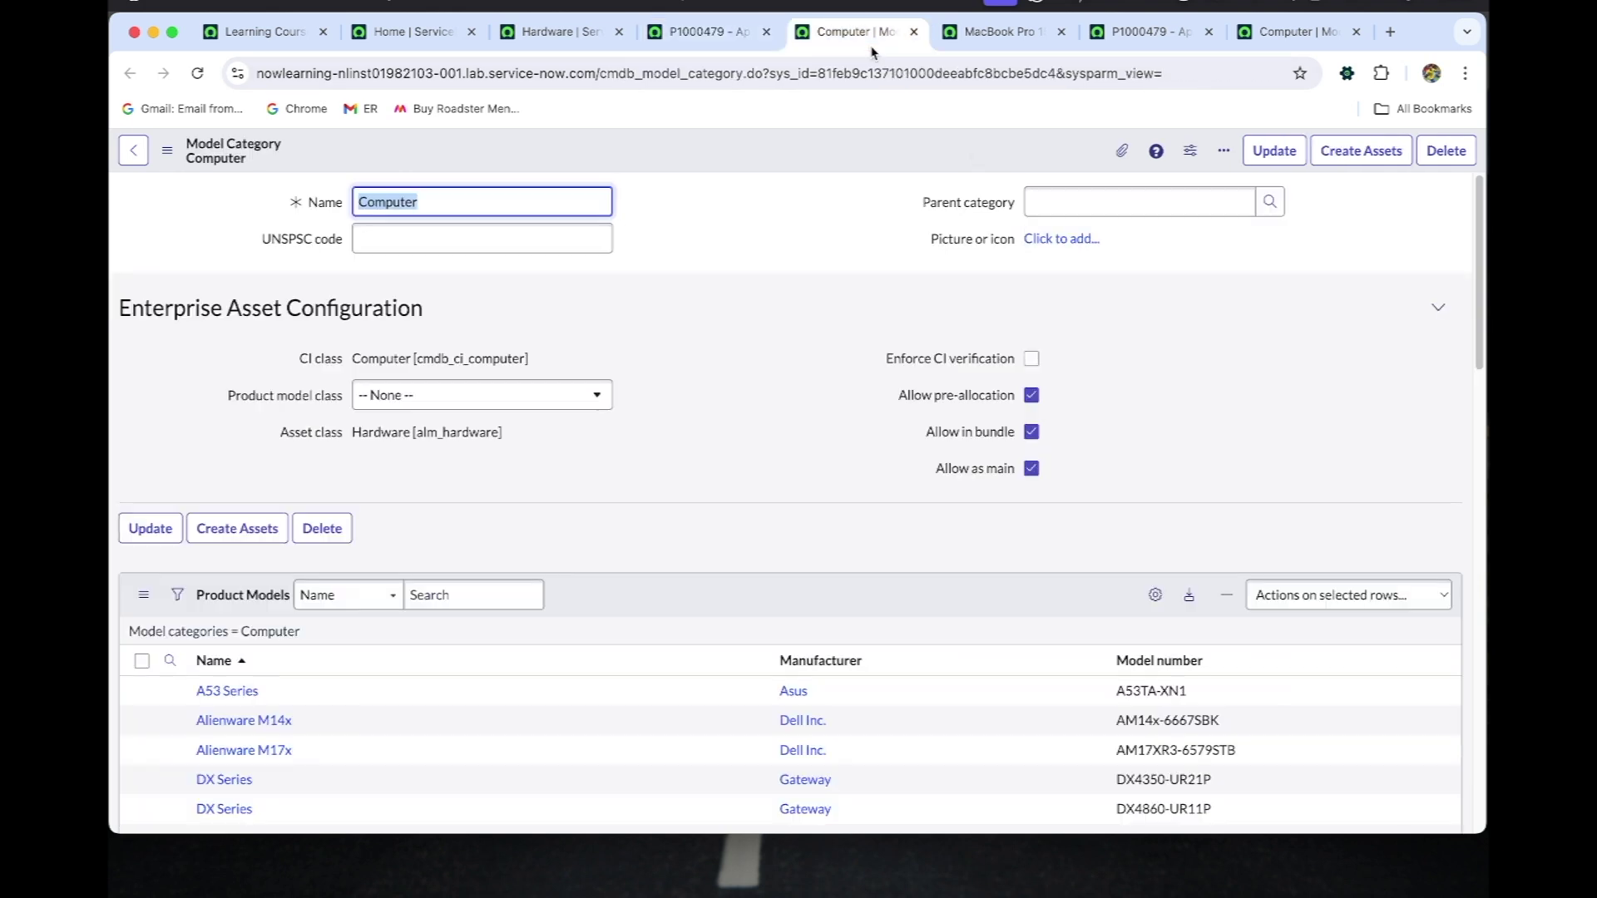
left_click(1006, 42)
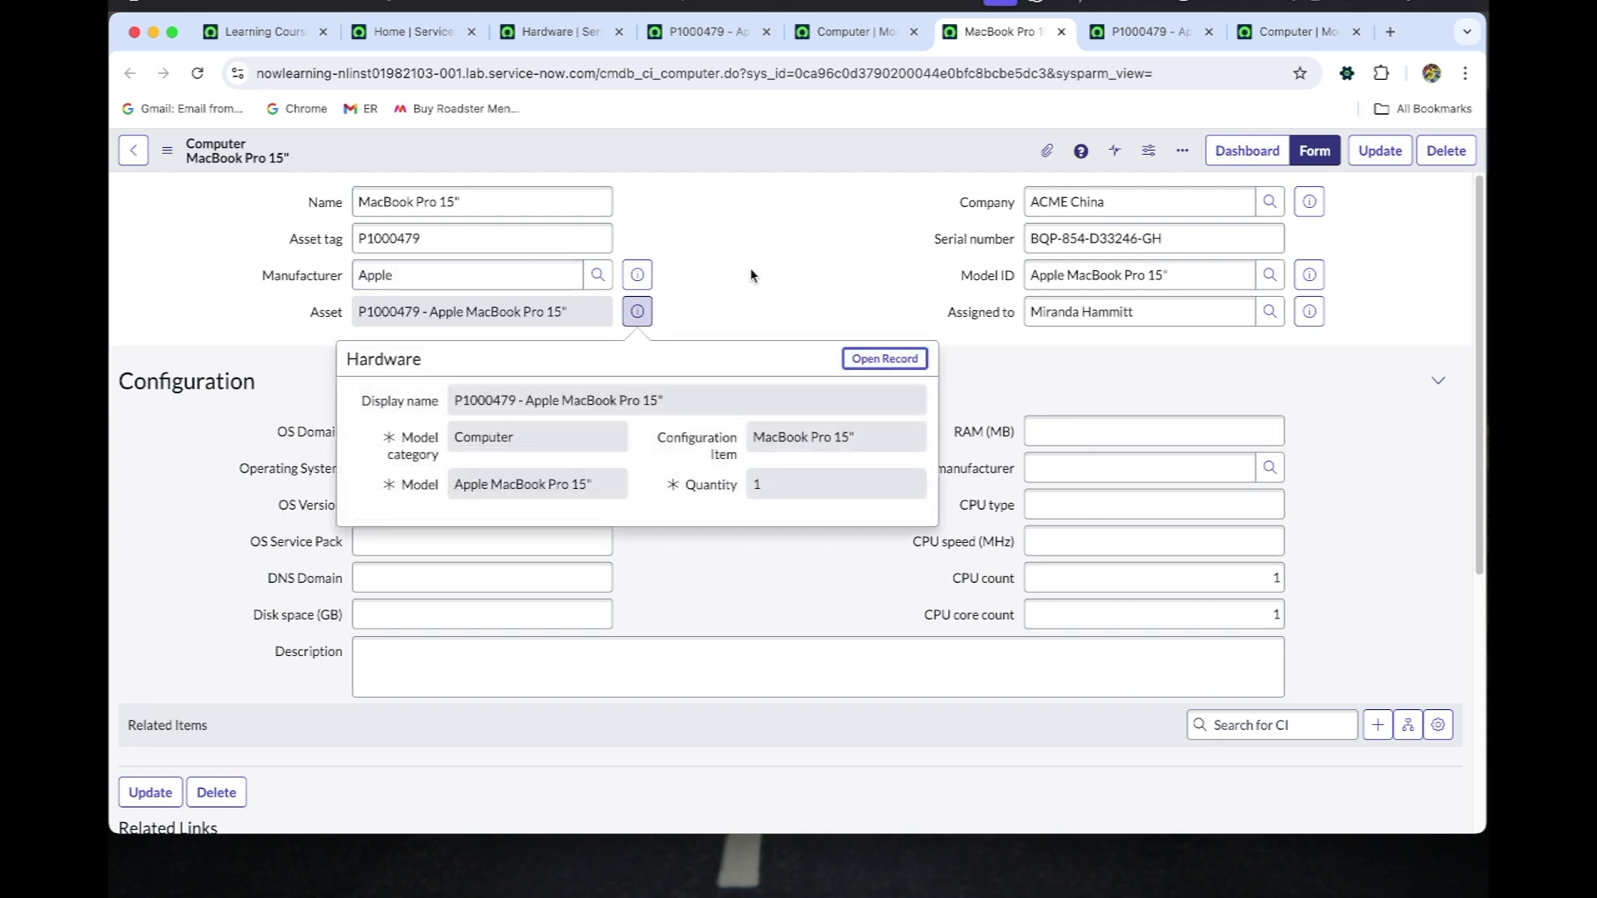
left_click(1140, 34)
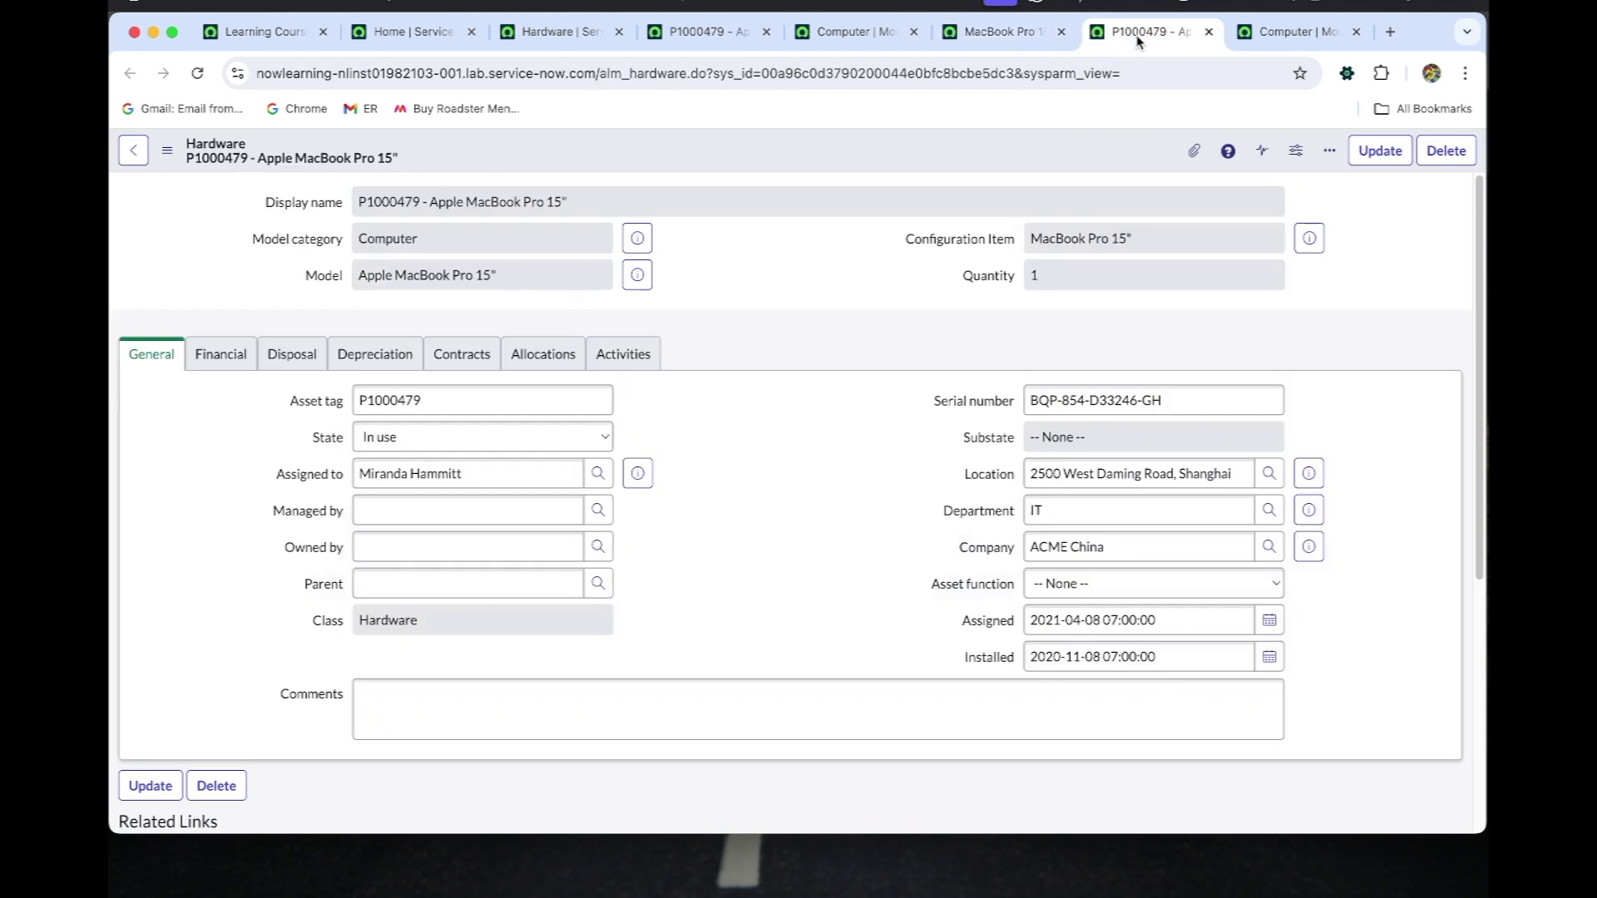
Compare the asset record opened from the hardware list with the one opened from the configuration item.
left_click(697, 37)
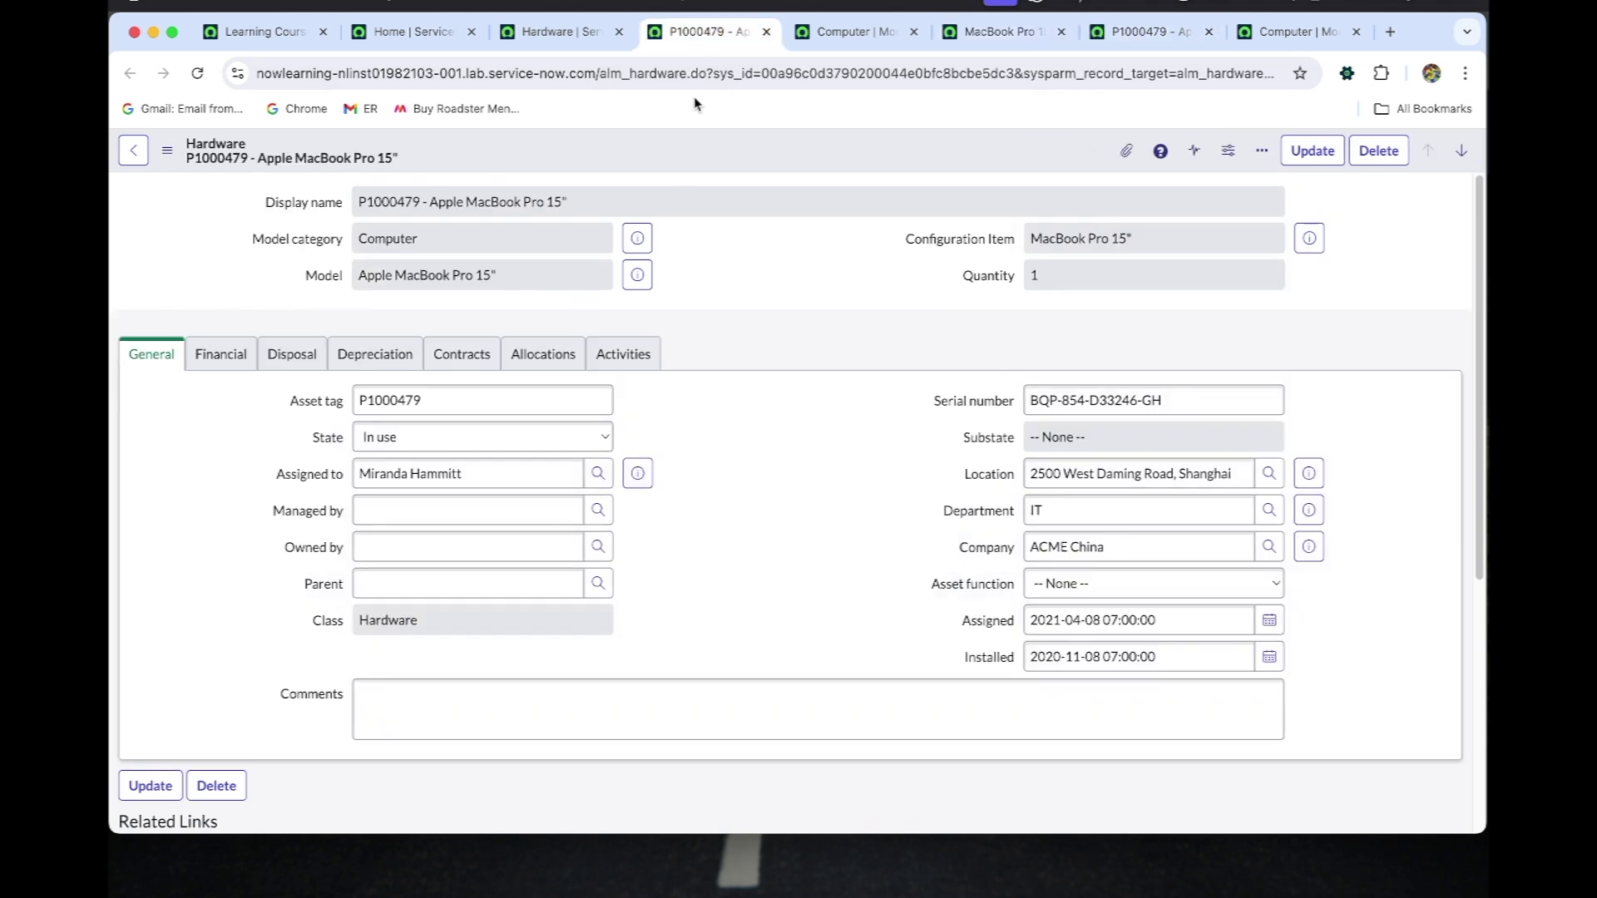
left_click(1118, 37)
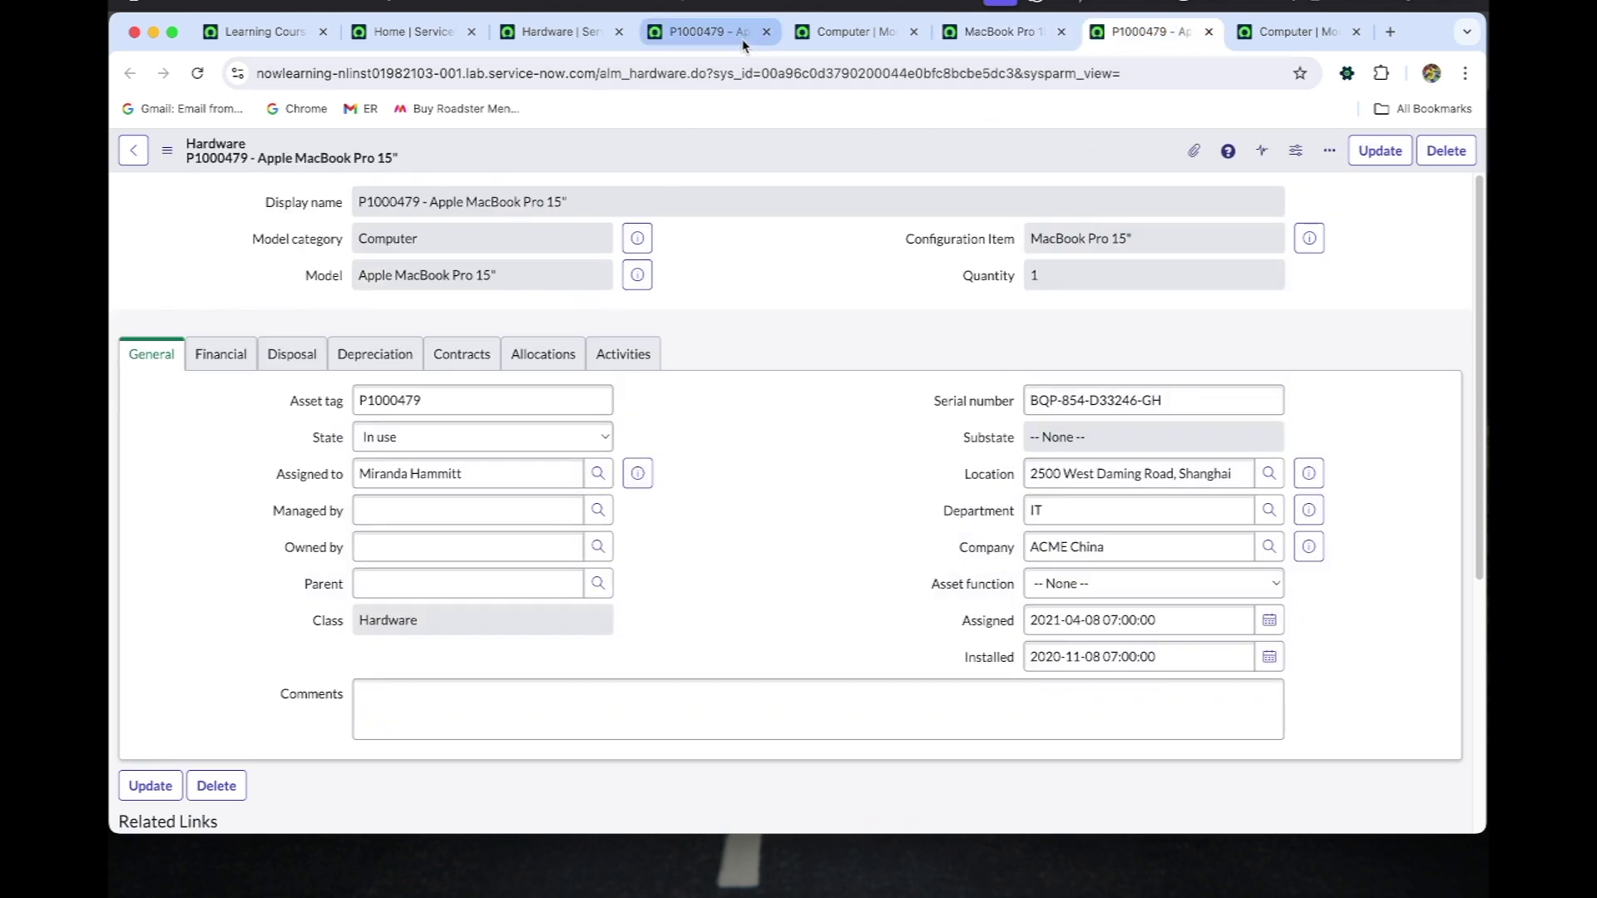
left_click(699, 33)
left_click(1139, 33)
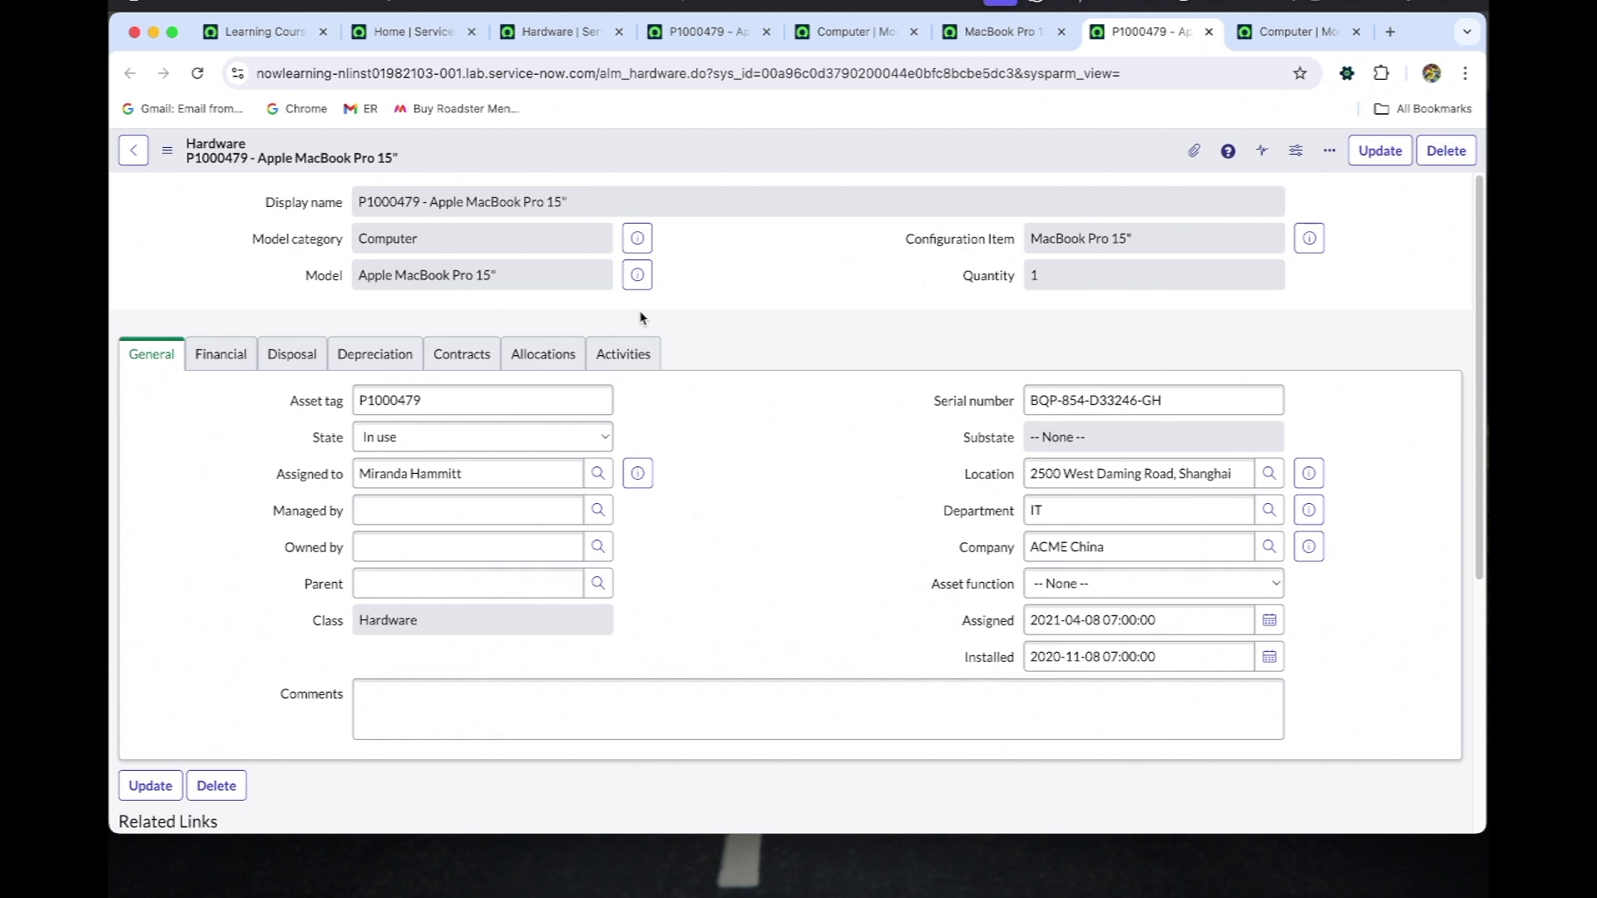
Examine the CI class and Asset class settings in the Computer model category's Enterprise Asset Configuration.
left_click(1310, 32)
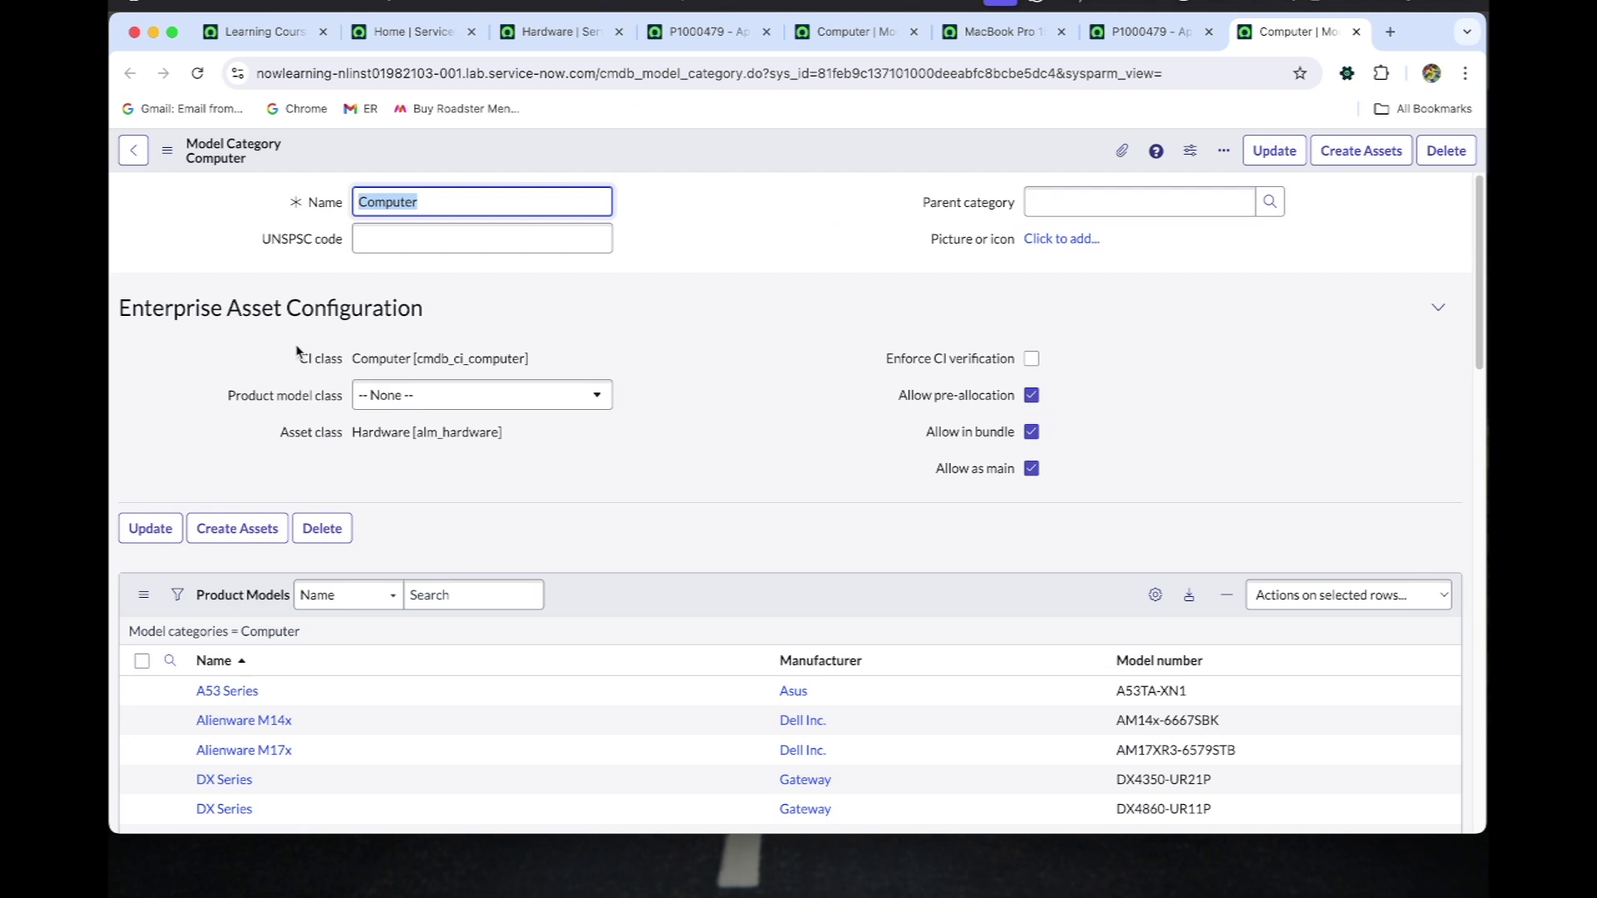
left_click_drag(299, 358, 307, 359)
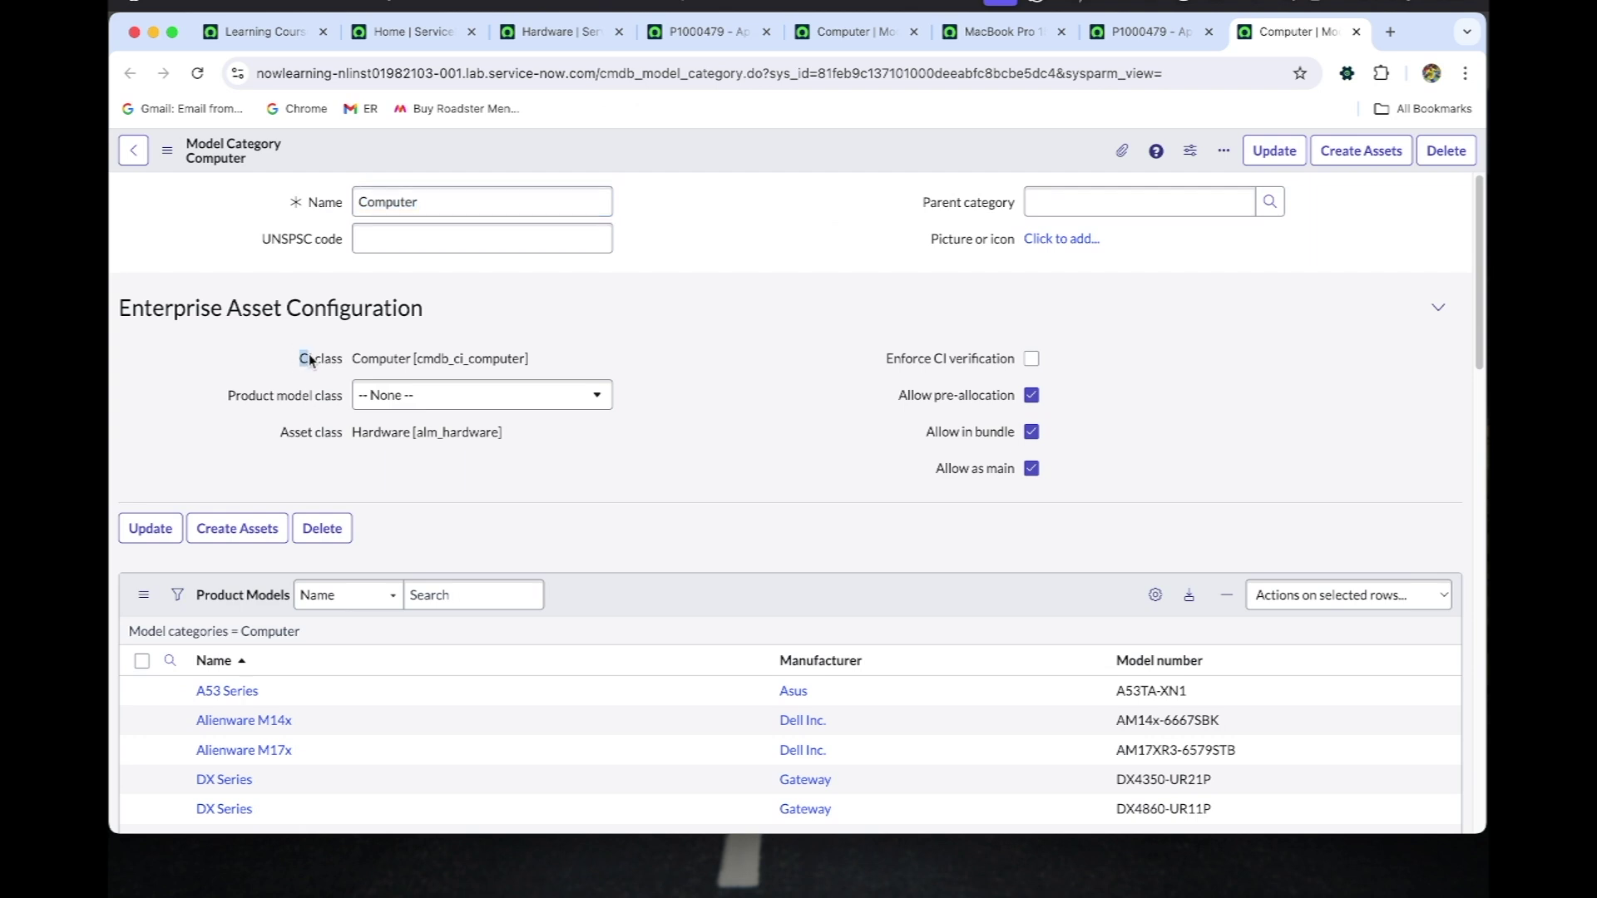
left_click(291, 432)
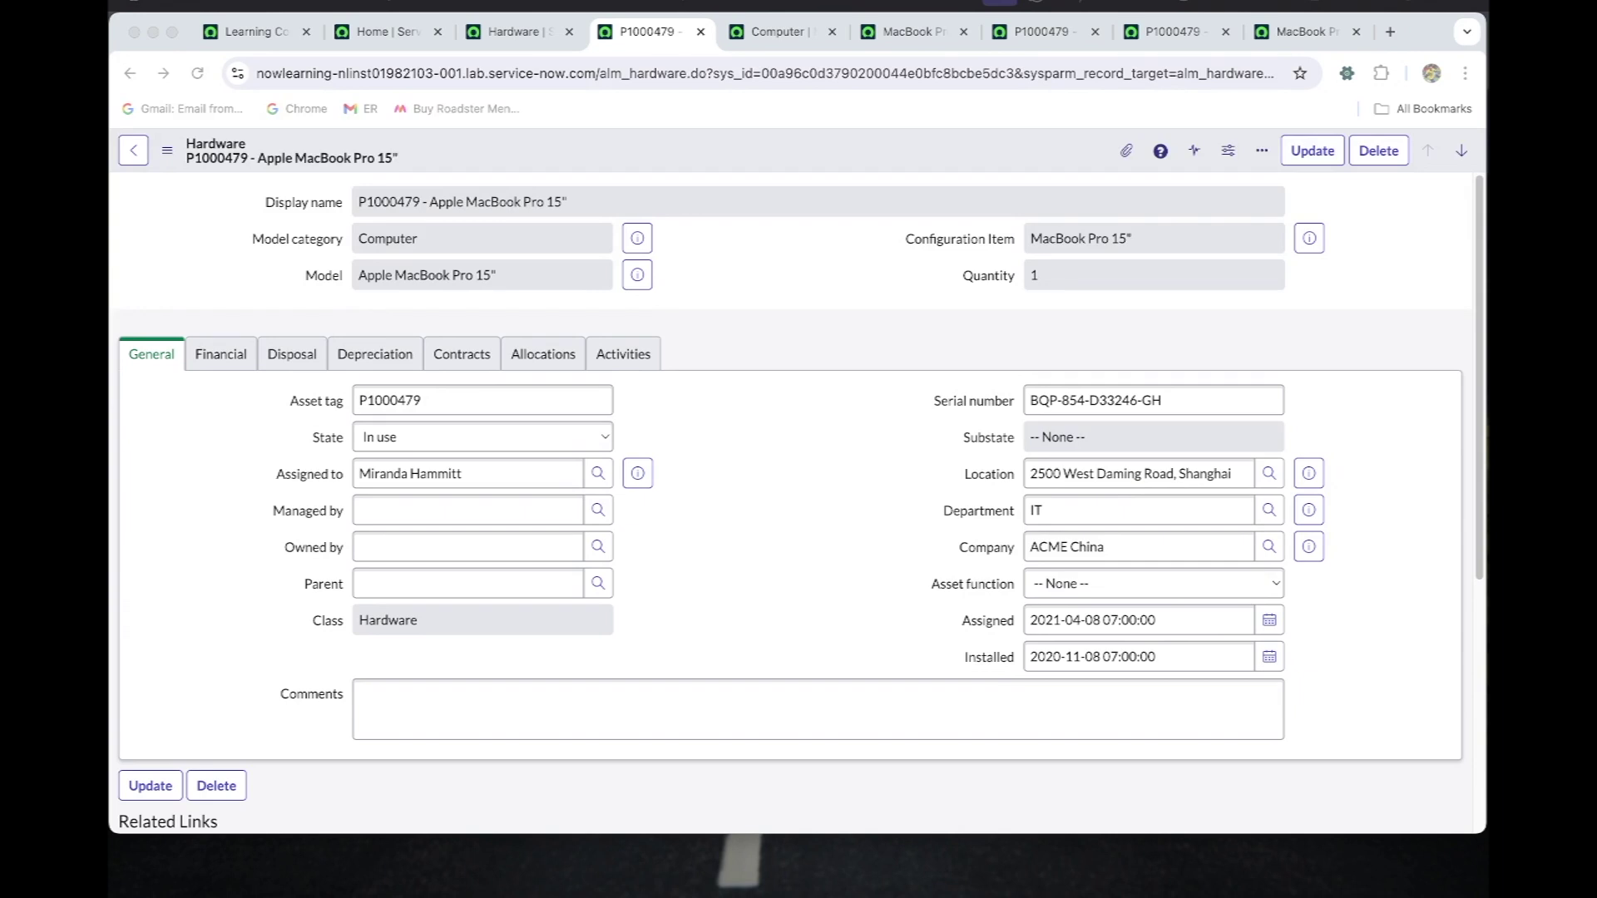
Open the Apple MacBook Pro 15" product model record in a new tab from the first asset record.
left_click(637, 275)
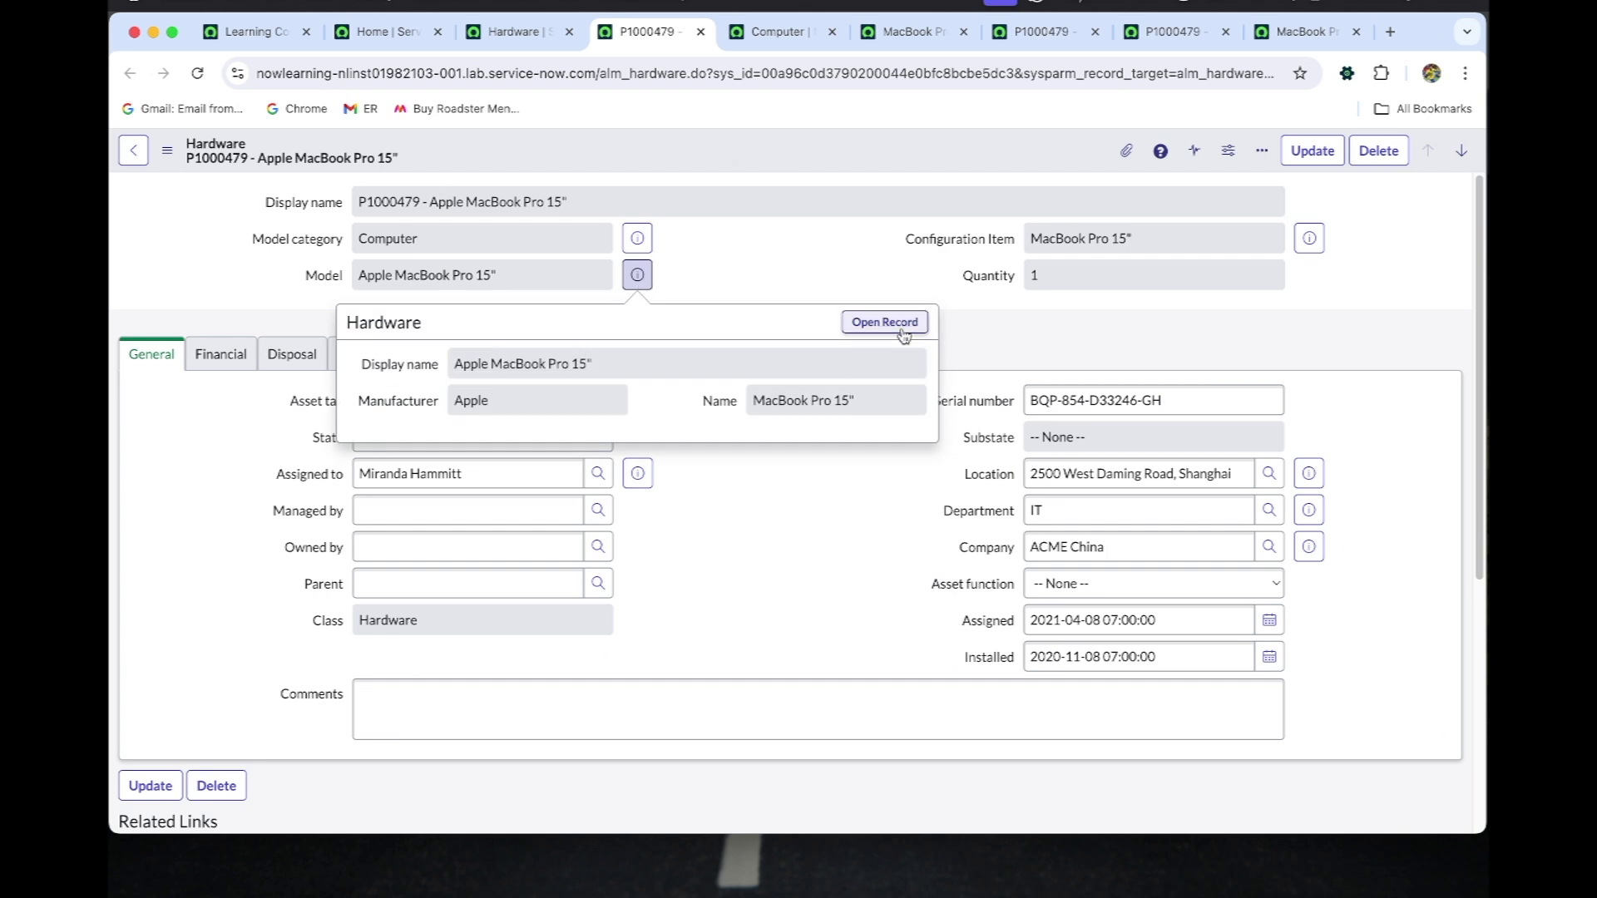
left_click(904, 333, "super")
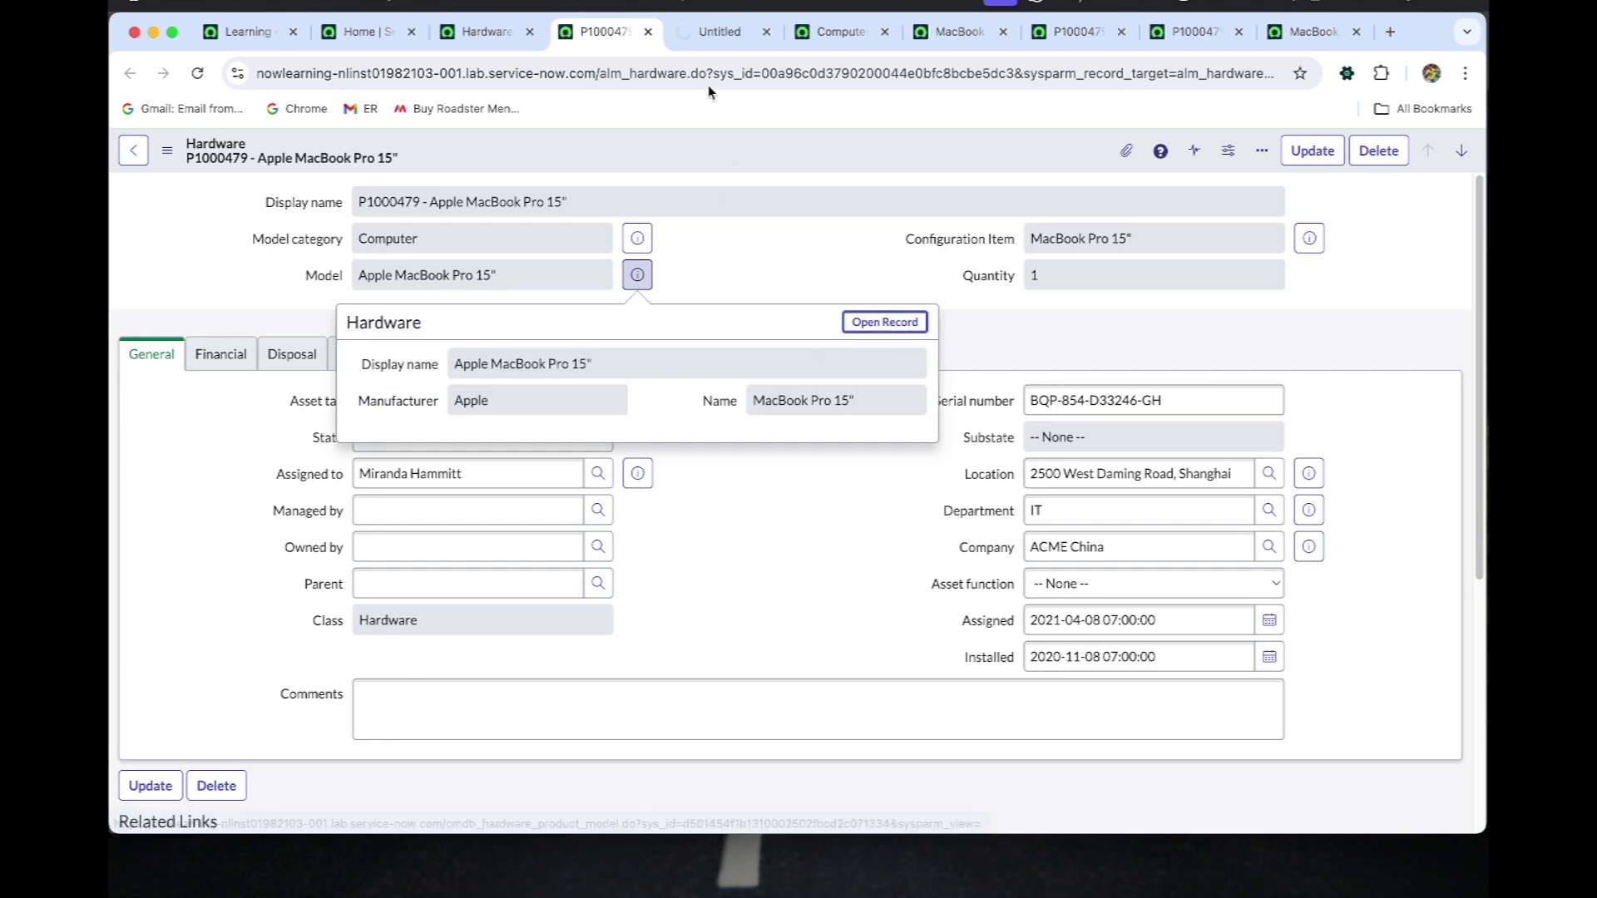
left_click(721, 32)
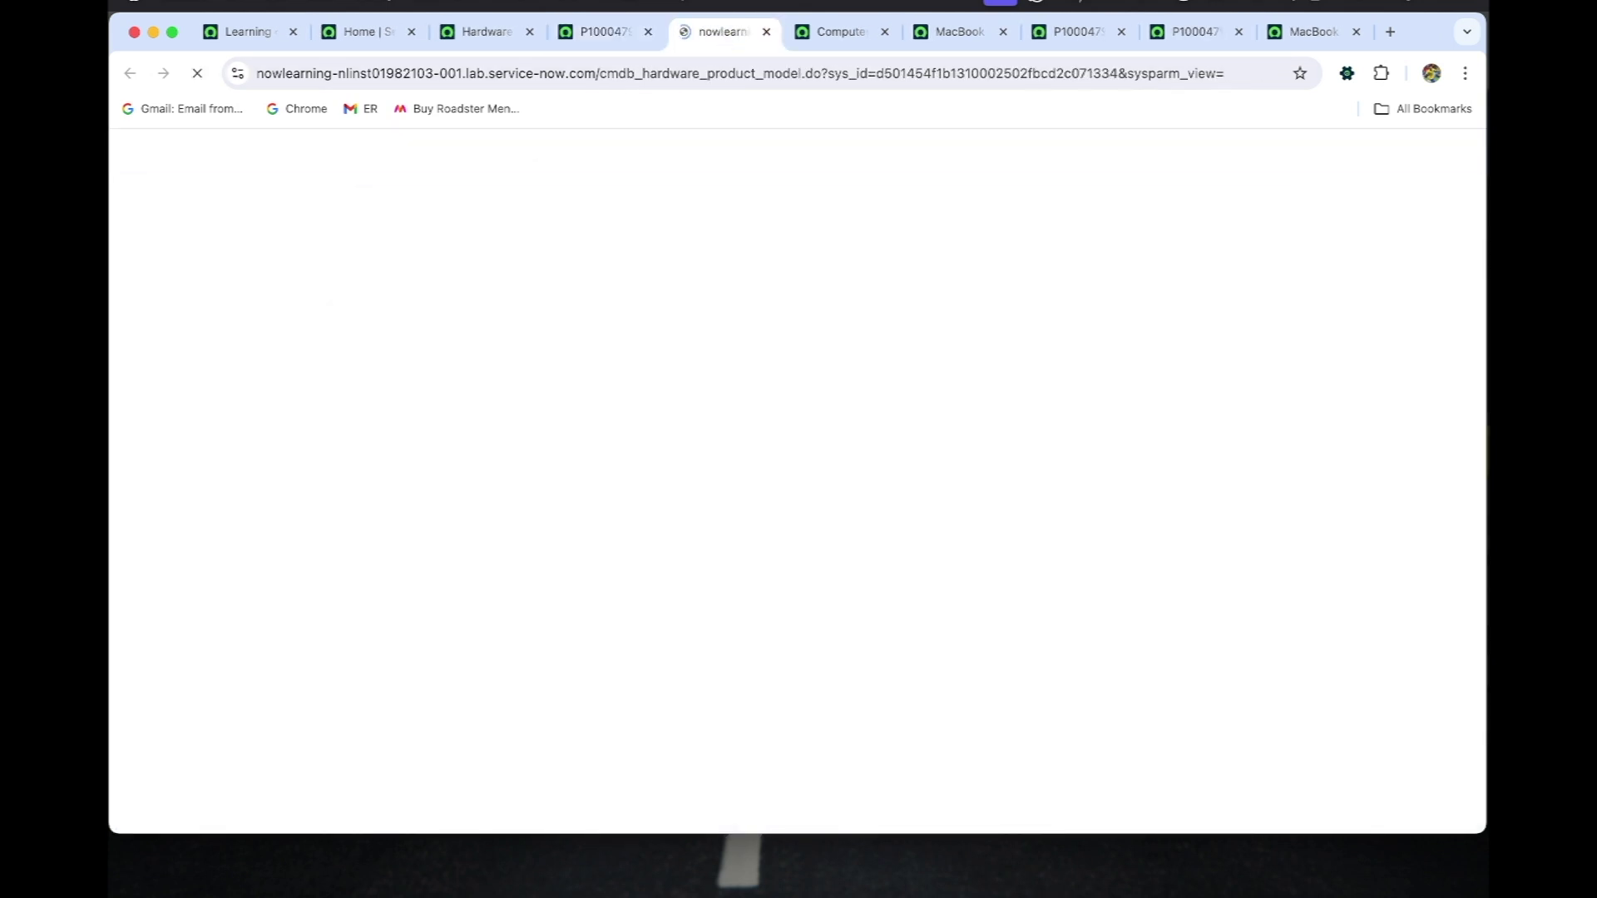